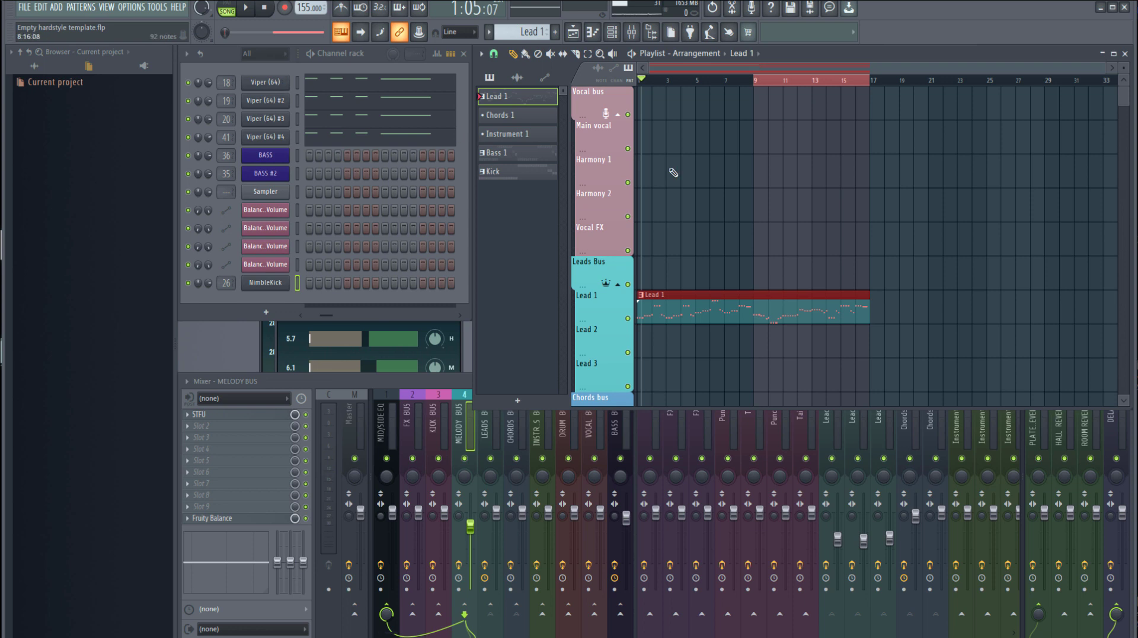
# Play the Lead 1 clip in the arrangement from bar 1 and stop it near the clip's end
pyautogui.moveTo(648, 83); pyautogui.dragTo(630, 85)
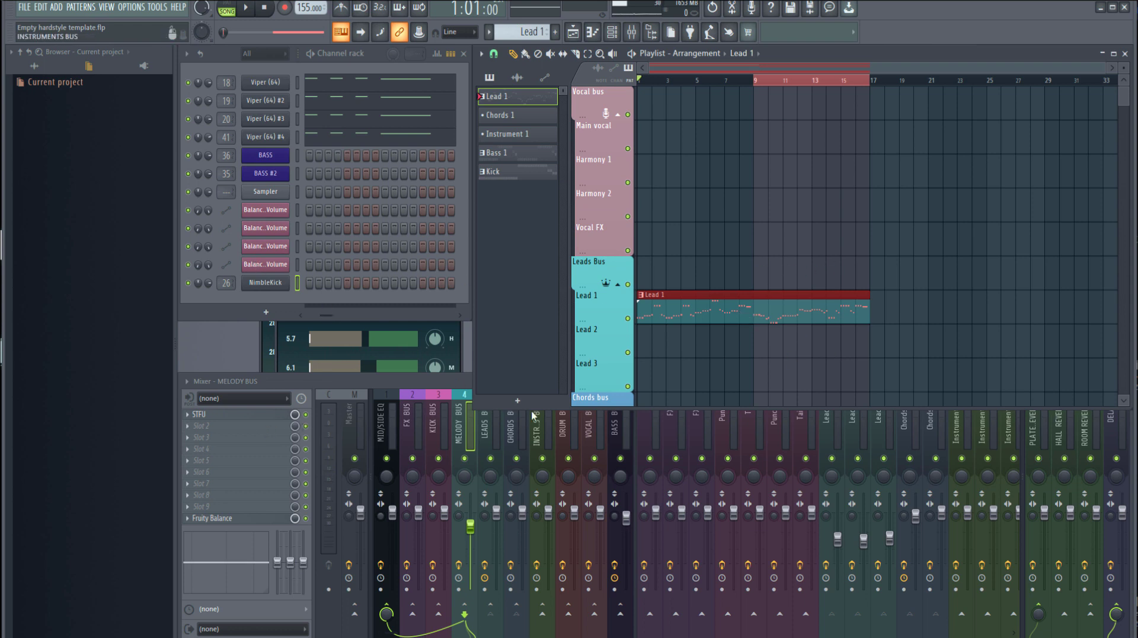
pyautogui.press('space')
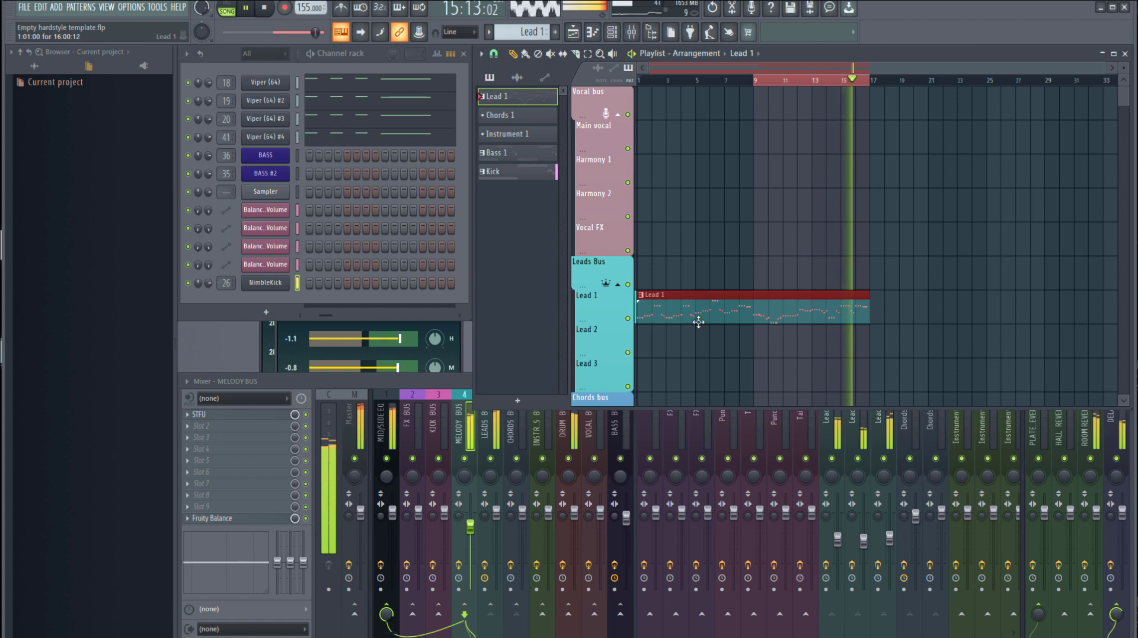
pyautogui.press('space')
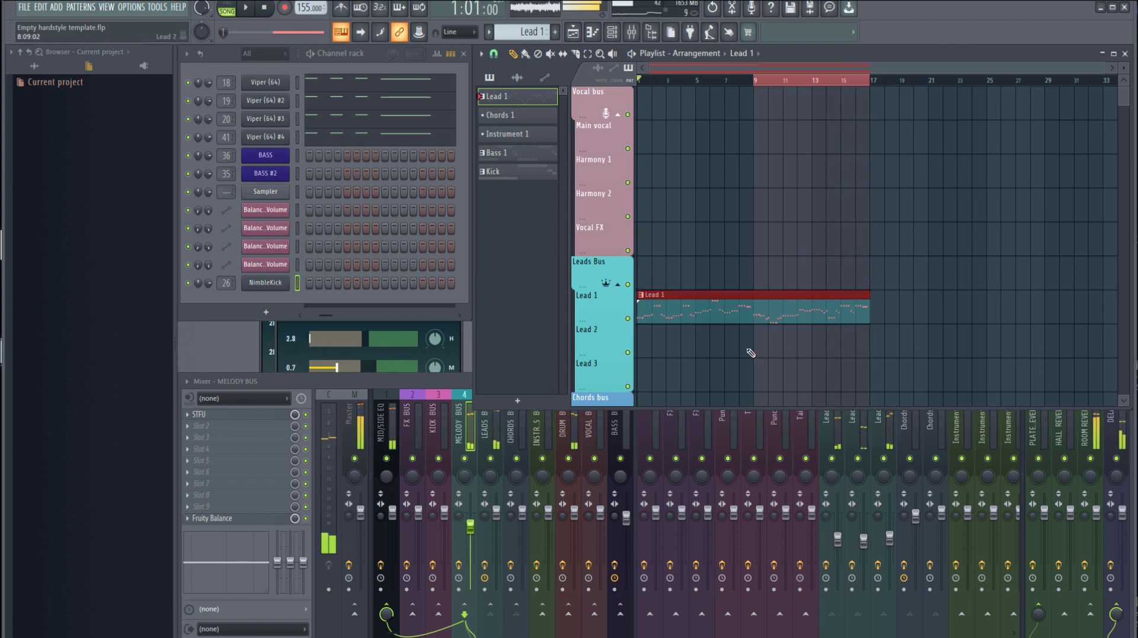
# Open the Lead 1 pattern, switch playback to pattern mode and isolate the first Viper channel by muting the other three
pyautogui.doubleClick(510, 98)
pyautogui.scroll(-6, 511, 99)
pyautogui.press('F7')
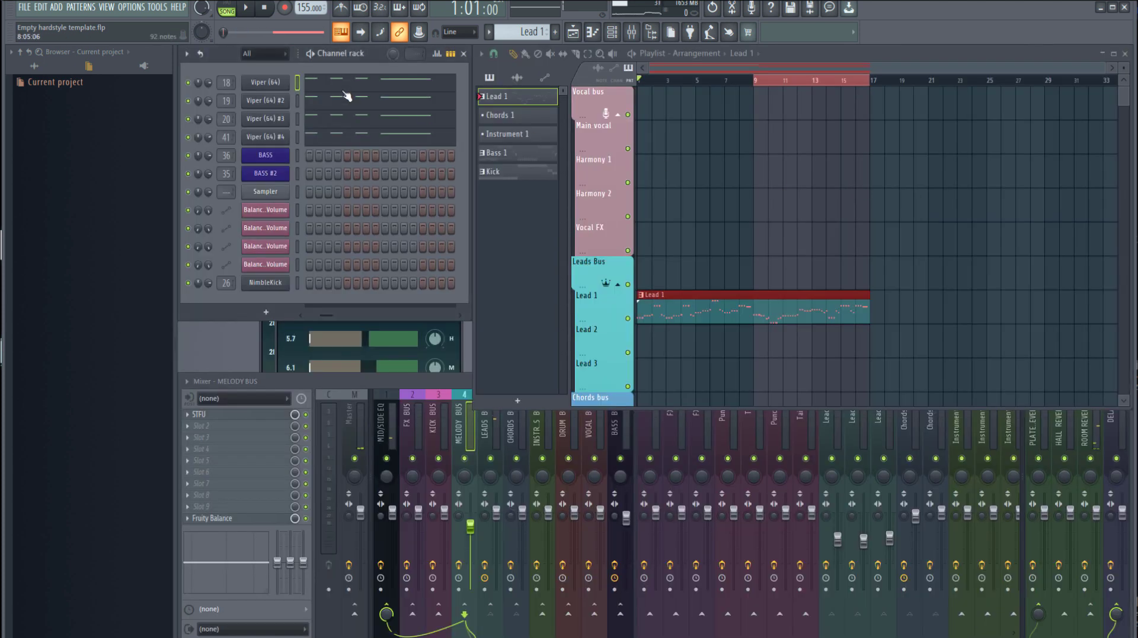
pyautogui.click(225, 7)
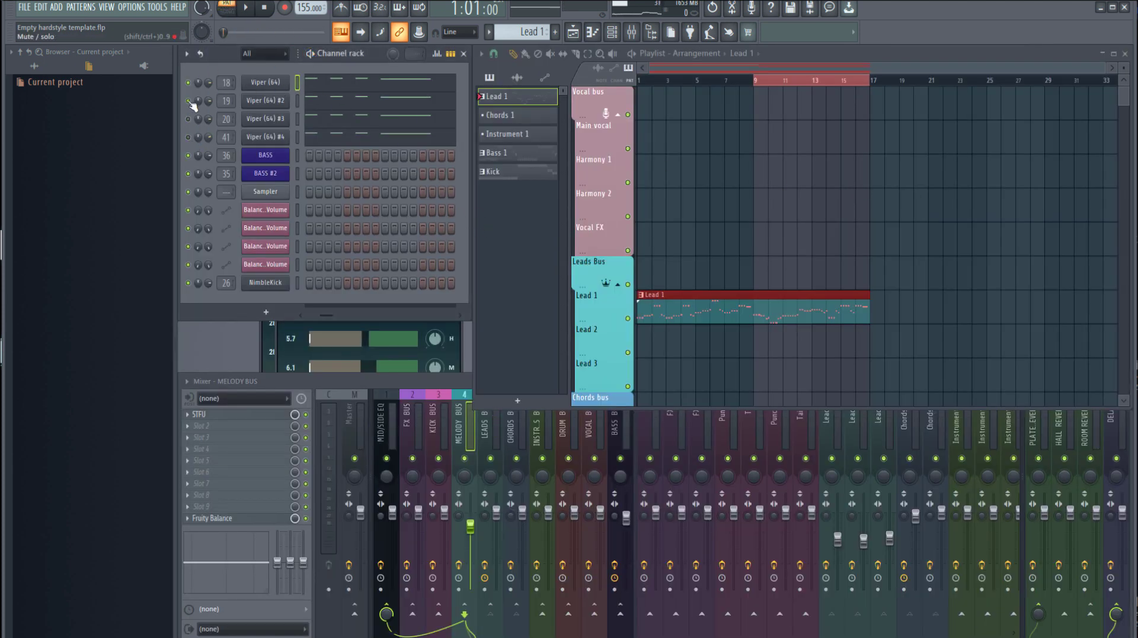
# Open the first Viper synth, show its oscillator settings and audition the Lead 1 pattern on its own
pyautogui.click(270, 82)
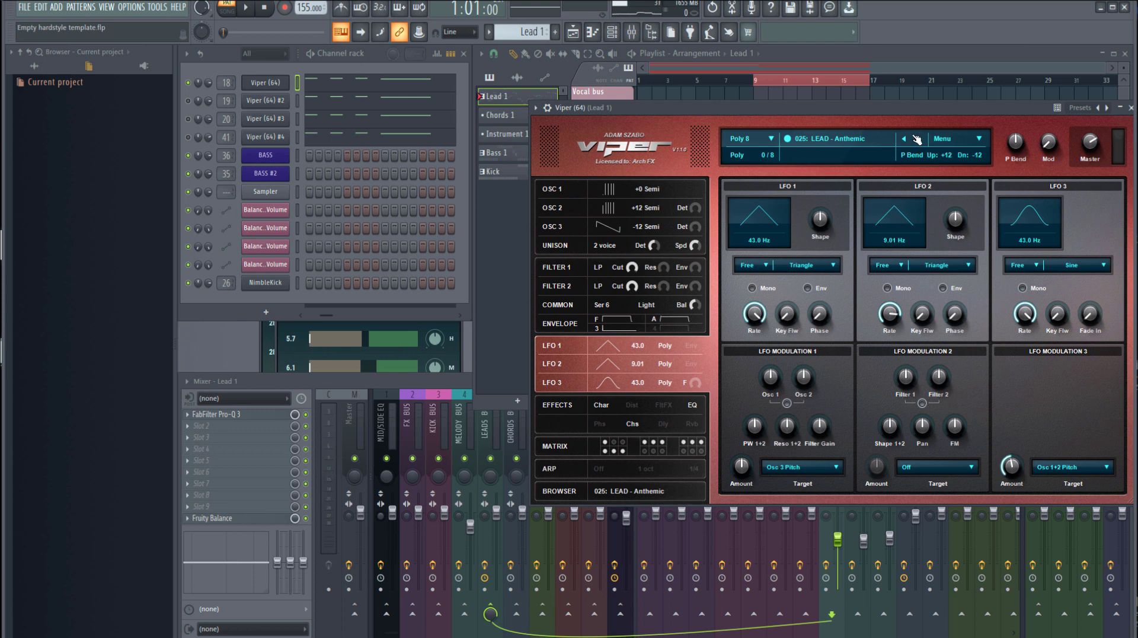
pyautogui.click(647, 223)
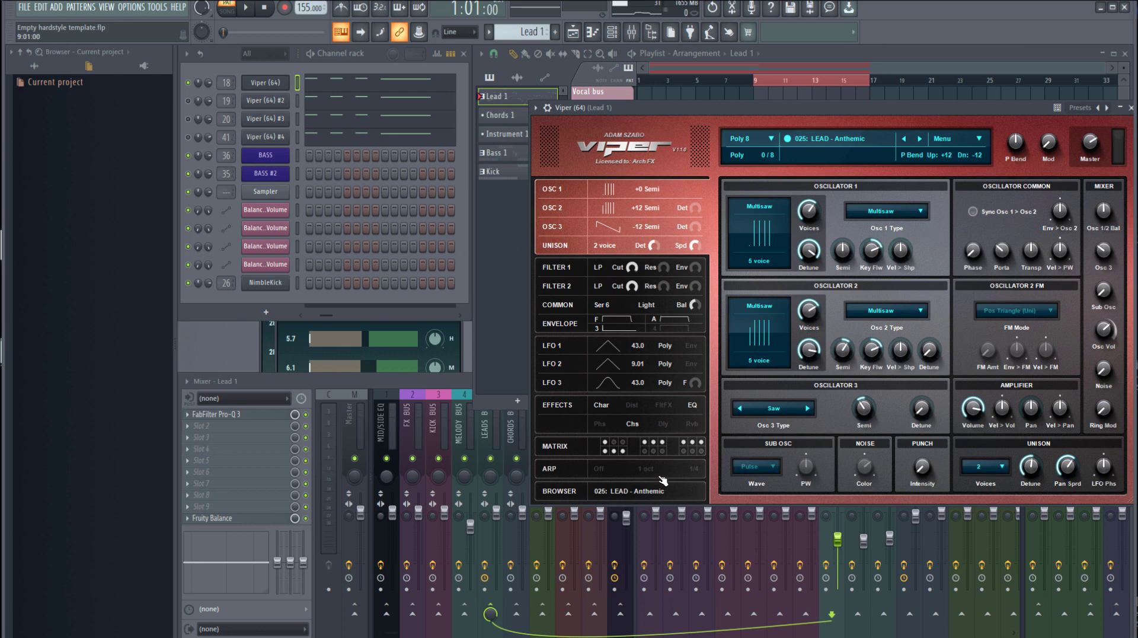
pyautogui.press('space')
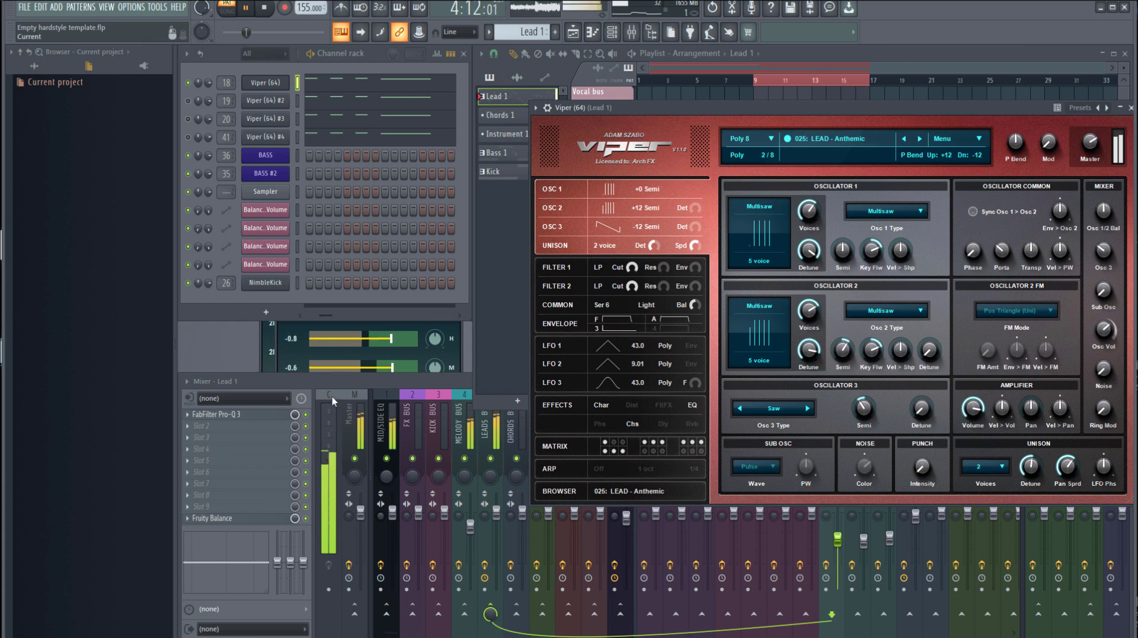
pyautogui.press('space')
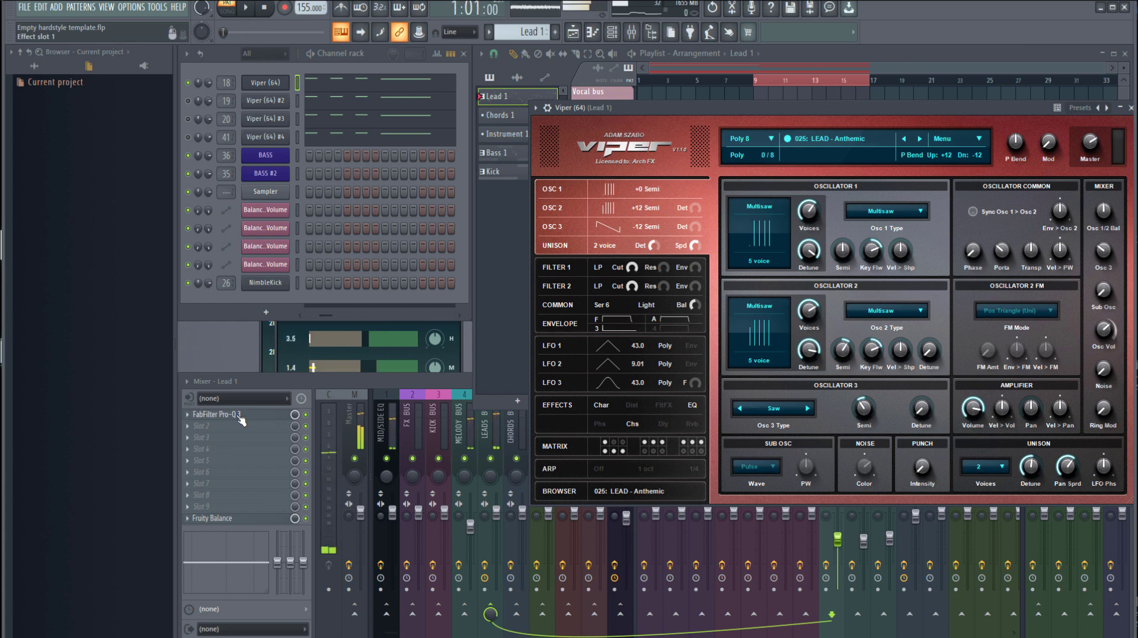
# Inspect the low cut and high-frequency boost bands in Lead 1's Pro-Q 3 equalizer and audition the equalized sound
pyautogui.click(239, 418)
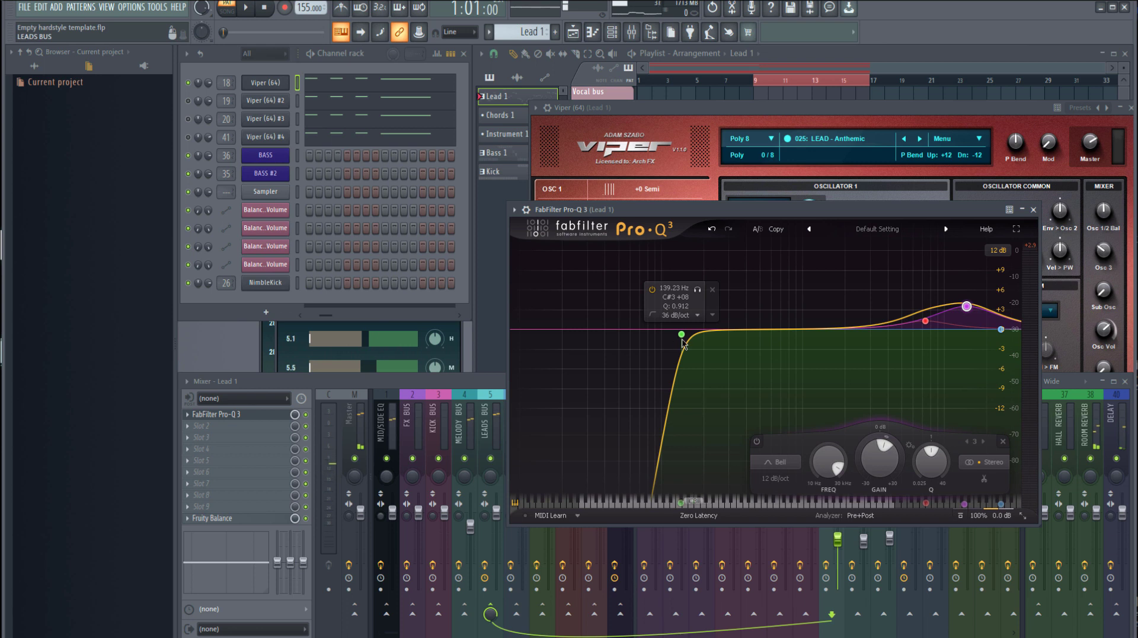
pyautogui.click(682, 340)
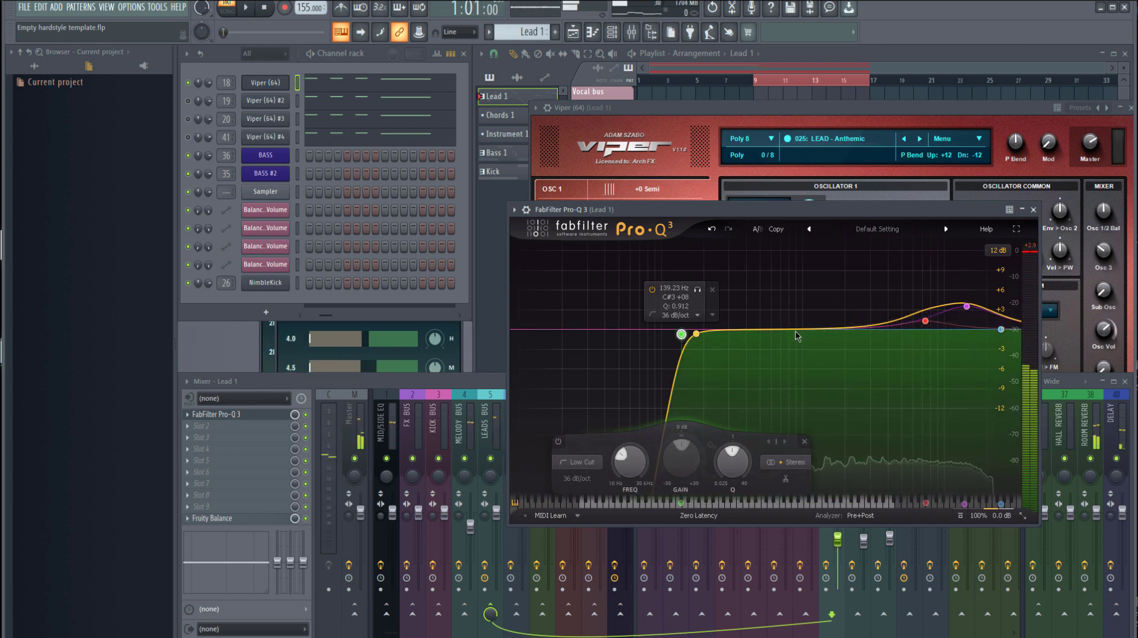
pyautogui.click(924, 321)
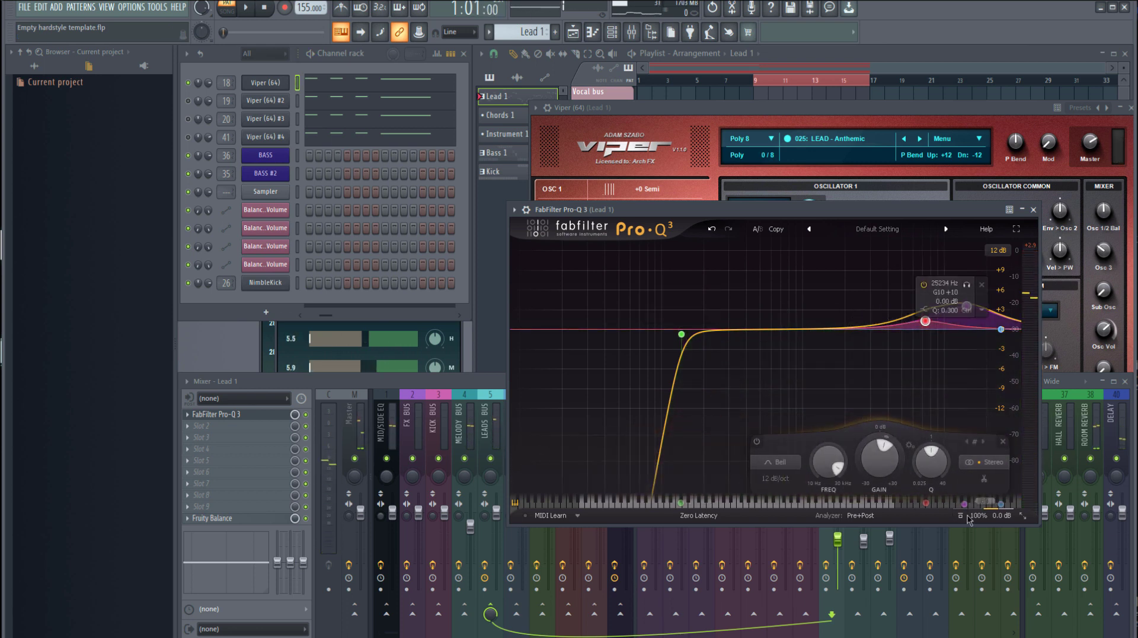
pyautogui.moveTo(970, 516)
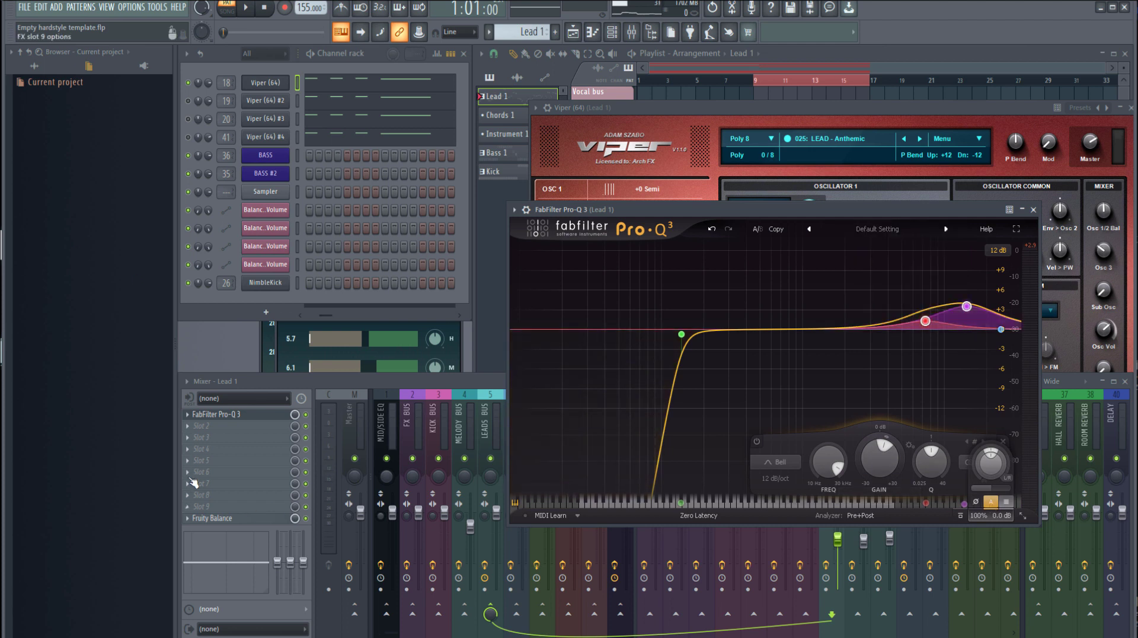
pyautogui.click(394, 382)
pyautogui.press('space')
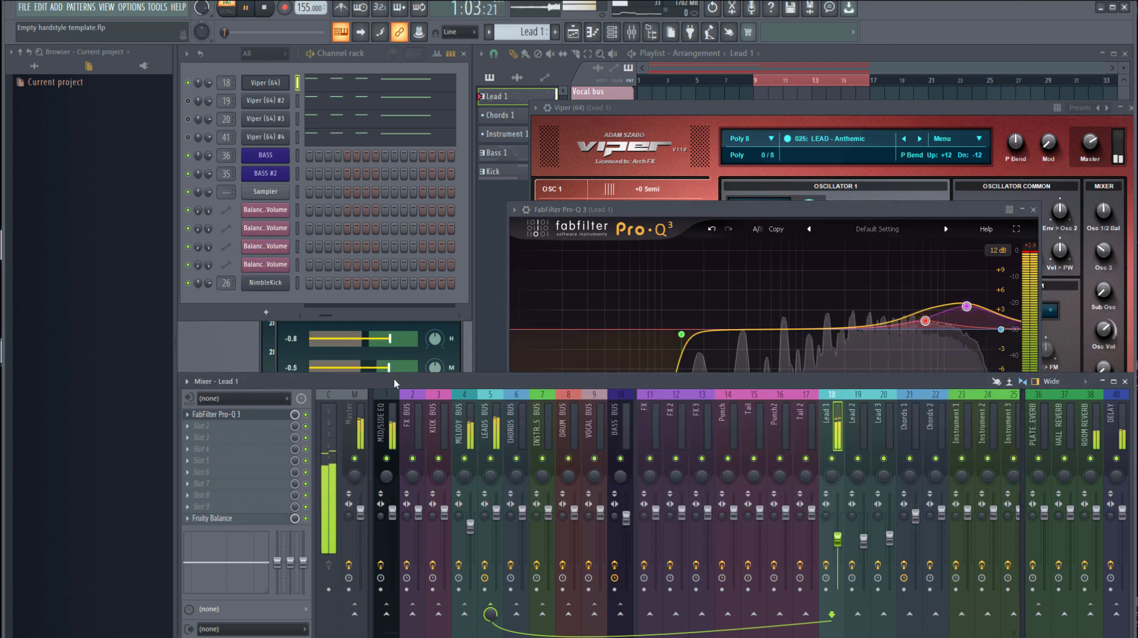
pyautogui.click(1040, 209)
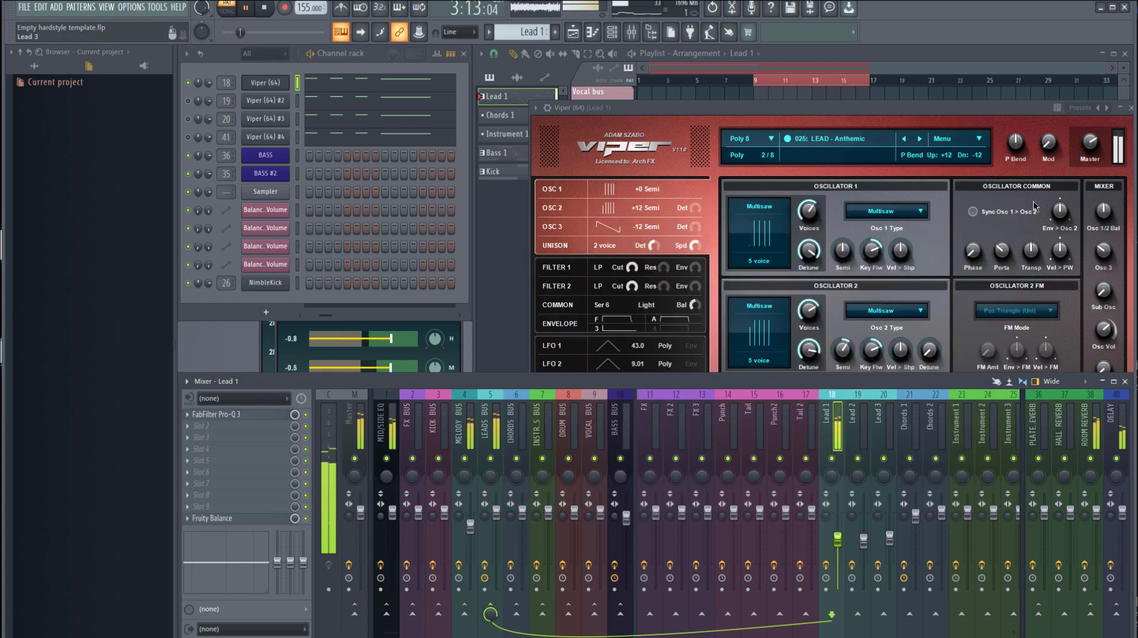
pyautogui.press('space')
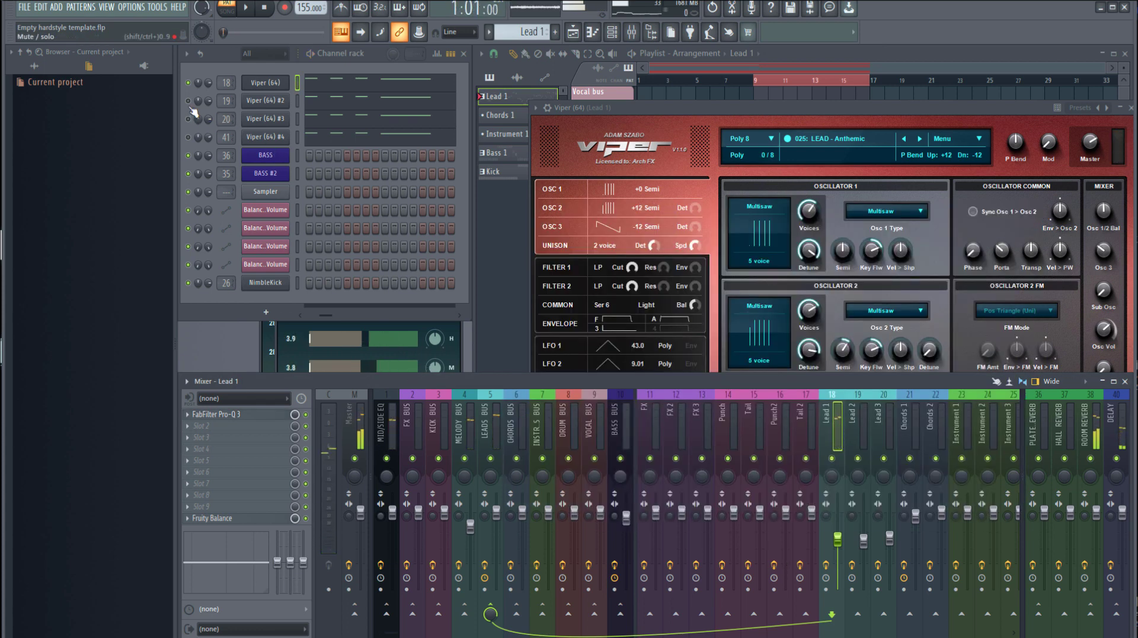
# Open the Viper #2 synth in place of the first one and examine the low cut in Lead 2's Pro-Q 3 equalizer
pyautogui.click(1122, 108)
pyautogui.click(284, 104)
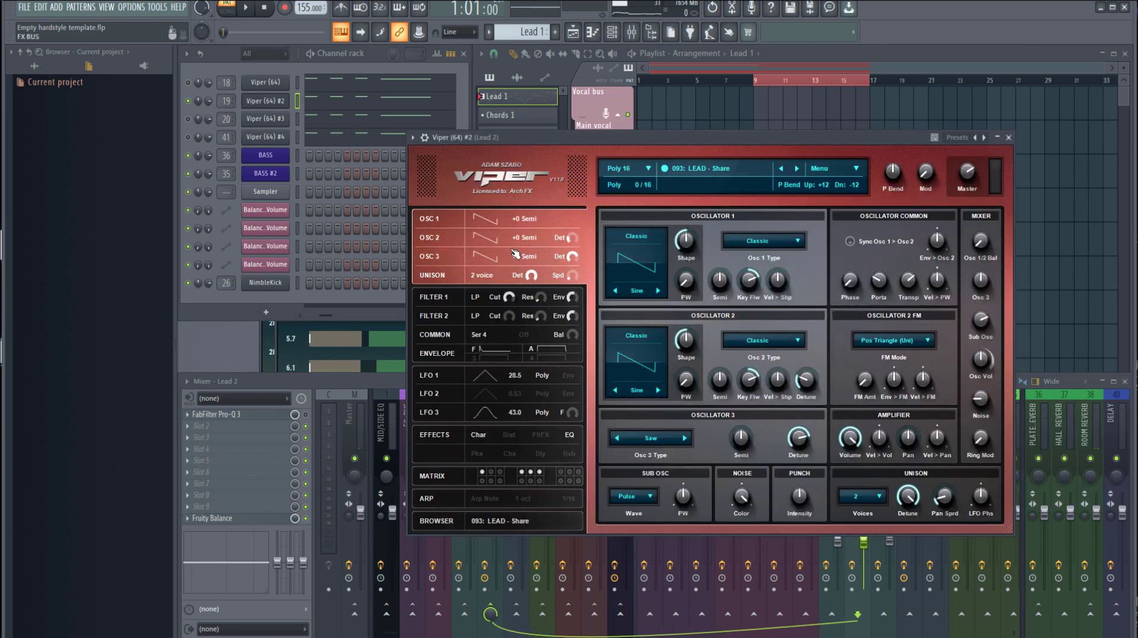
pyautogui.click(250, 416)
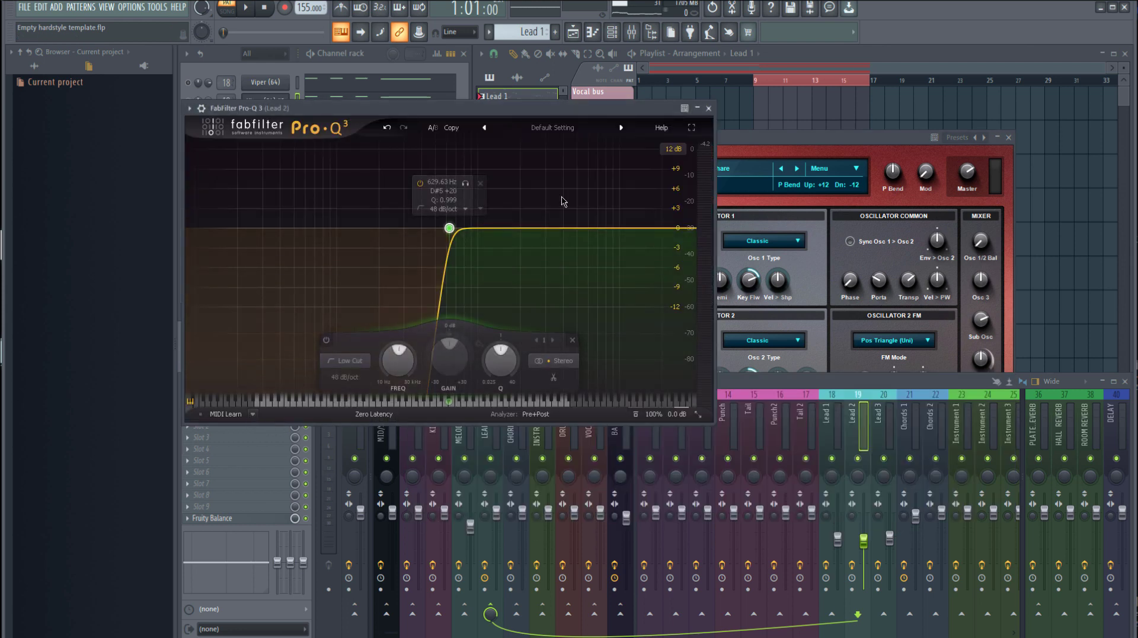
pyautogui.moveTo(450, 122); pyautogui.dragTo(852, 148)
pyautogui.press('space')
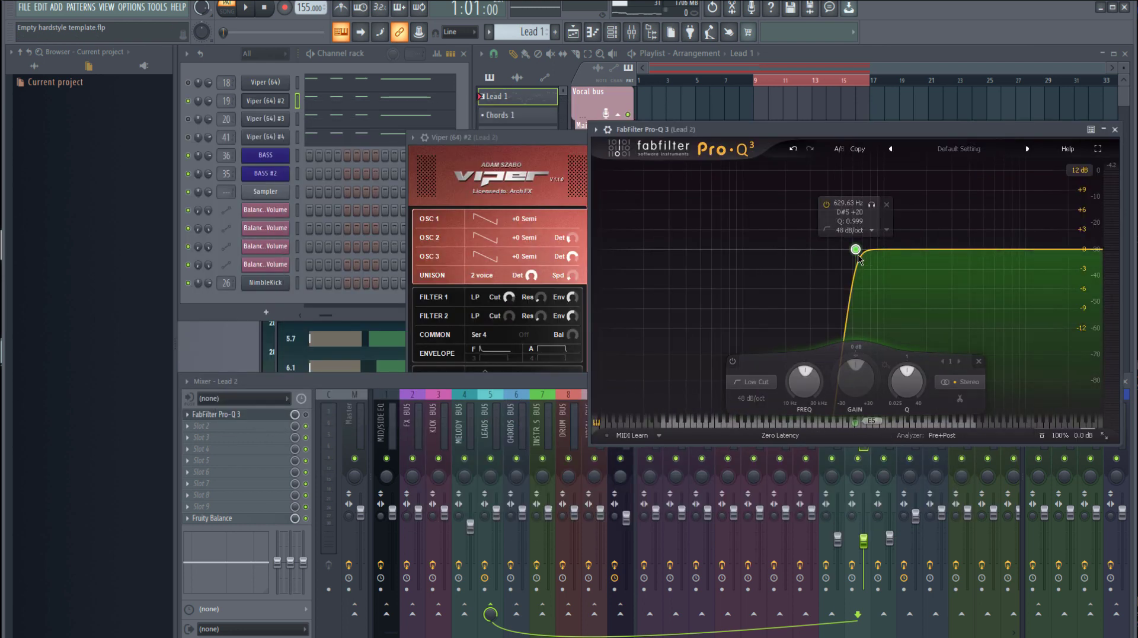
pyautogui.press('space')
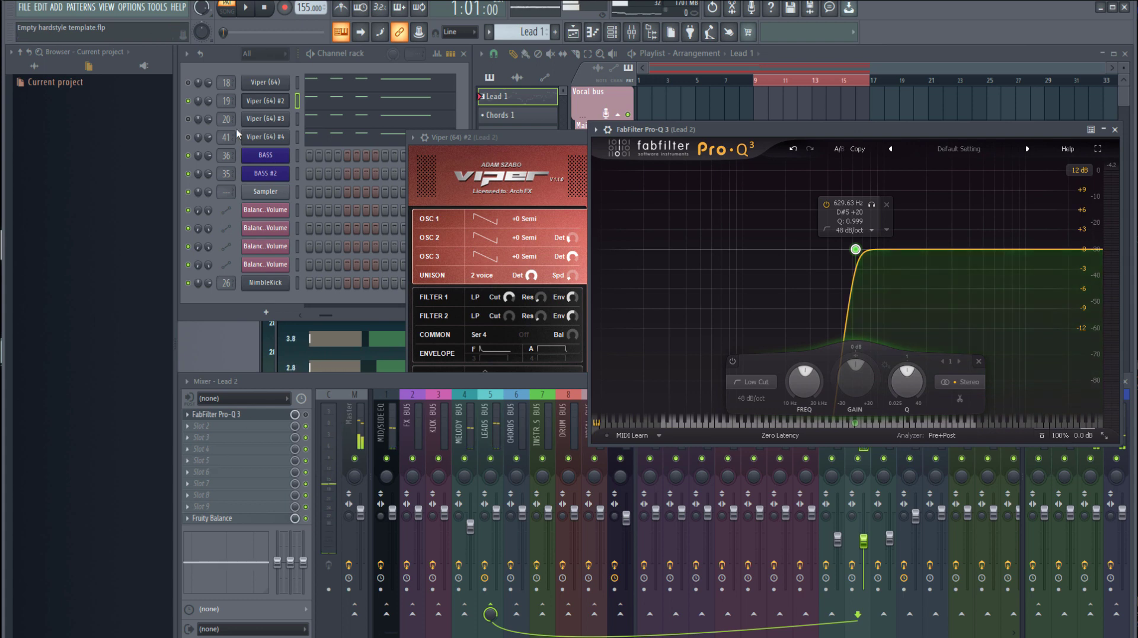
# Review the Viper #2 patch, return to Lead 2's equalizer and audition the layer with the equalizer bypassed
pyautogui.click(261, 102)
pyautogui.click(259, 102)
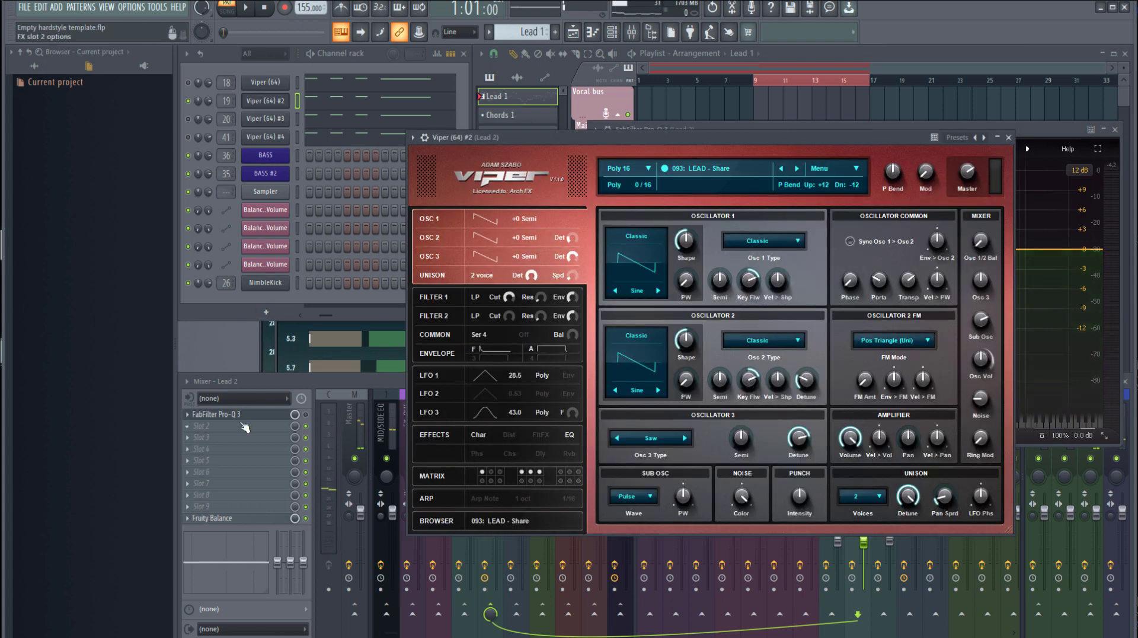
pyautogui.click(246, 415)
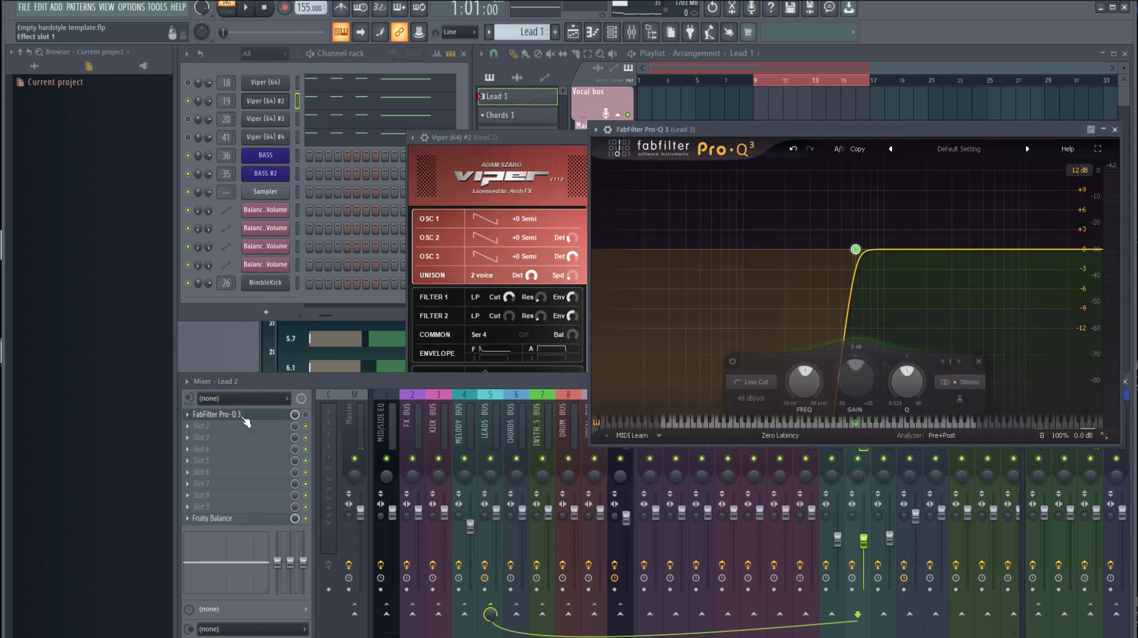
pyautogui.press('space')
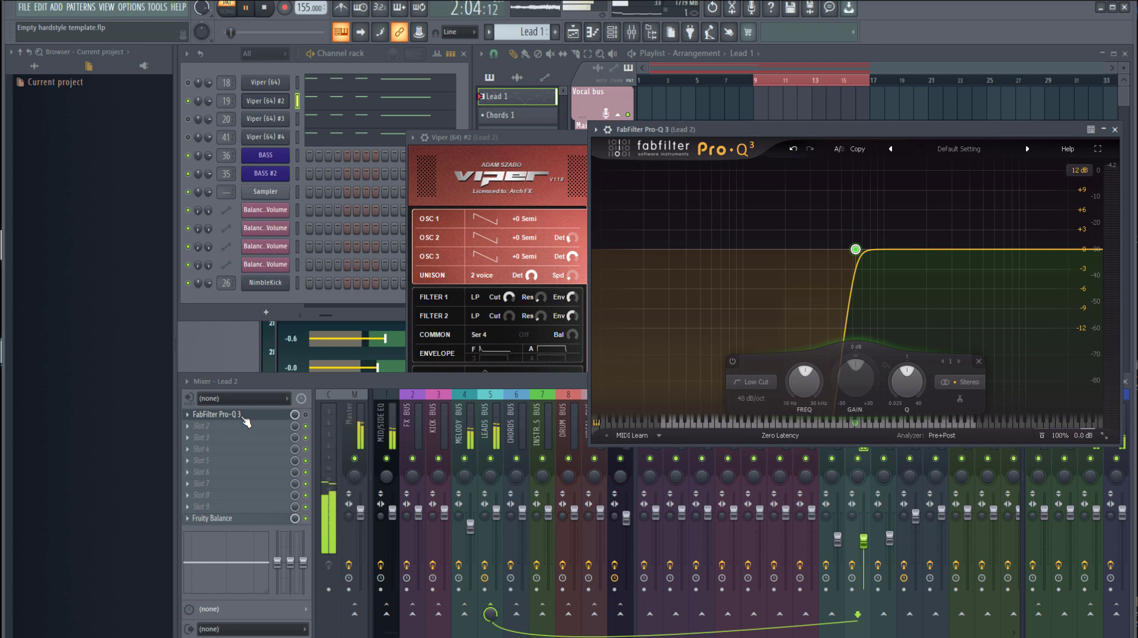
pyautogui.press('space')
# Enable the Pro-Q 3 equalizer on Lead 2 and audition the layer with its low cut active
pyautogui.click(308, 422)
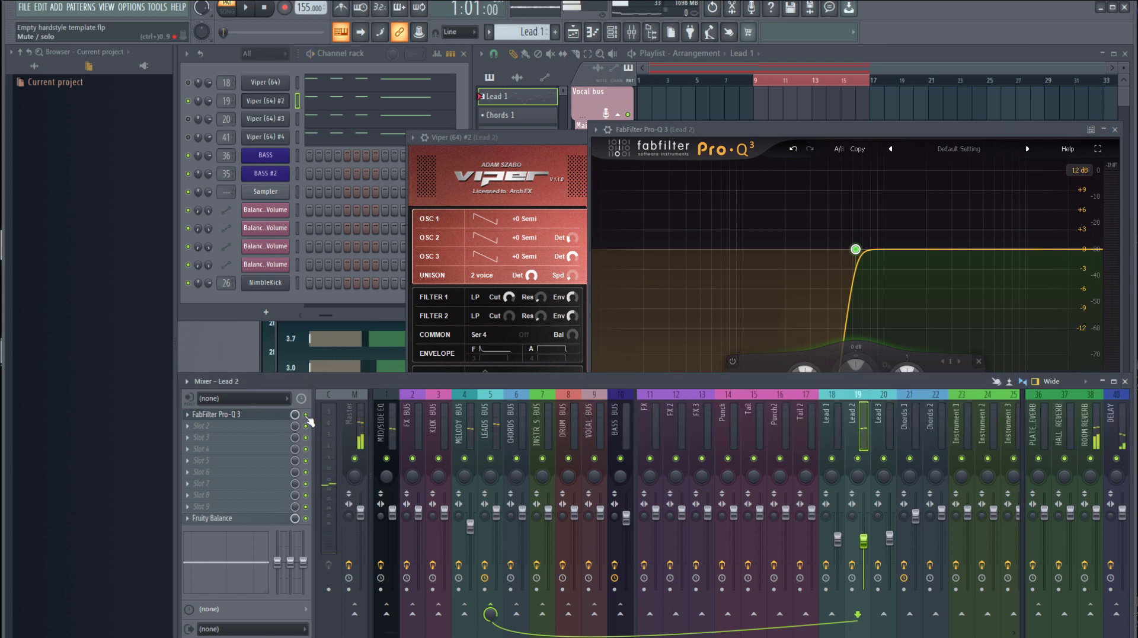
pyautogui.moveTo(717, 128); pyautogui.dragTo(691, 89)
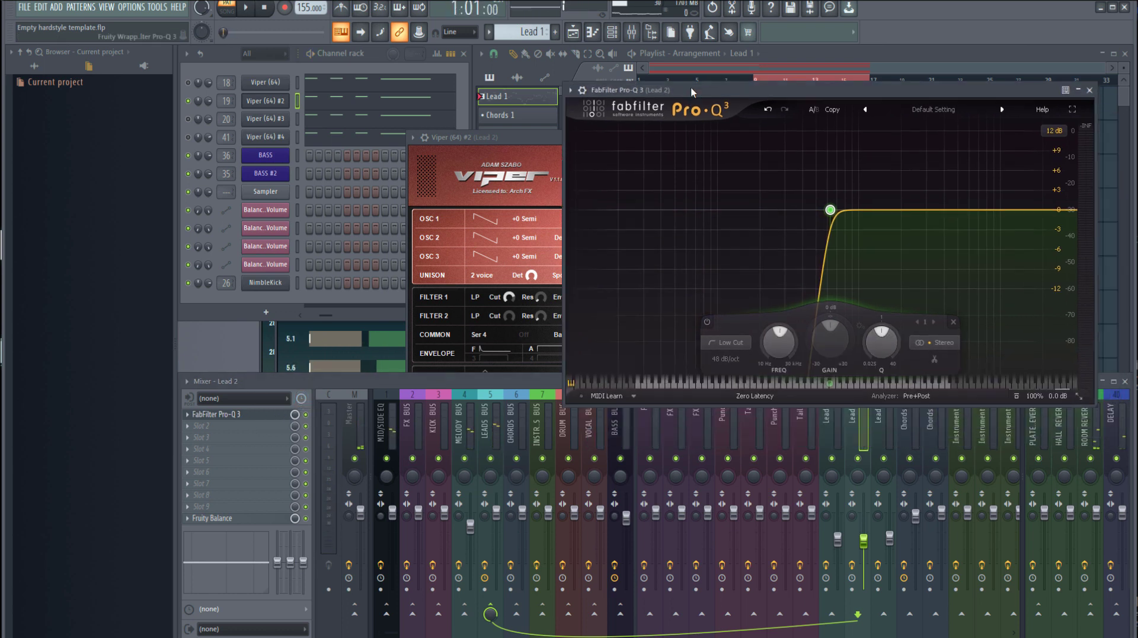
pyautogui.press('space')
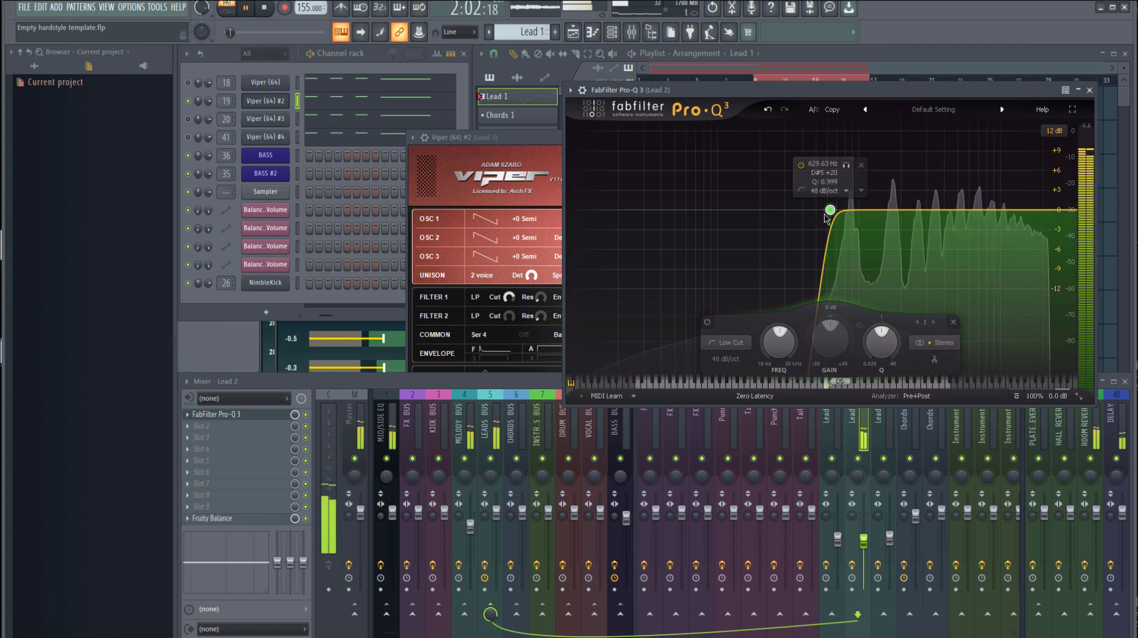
pyautogui.press('space')
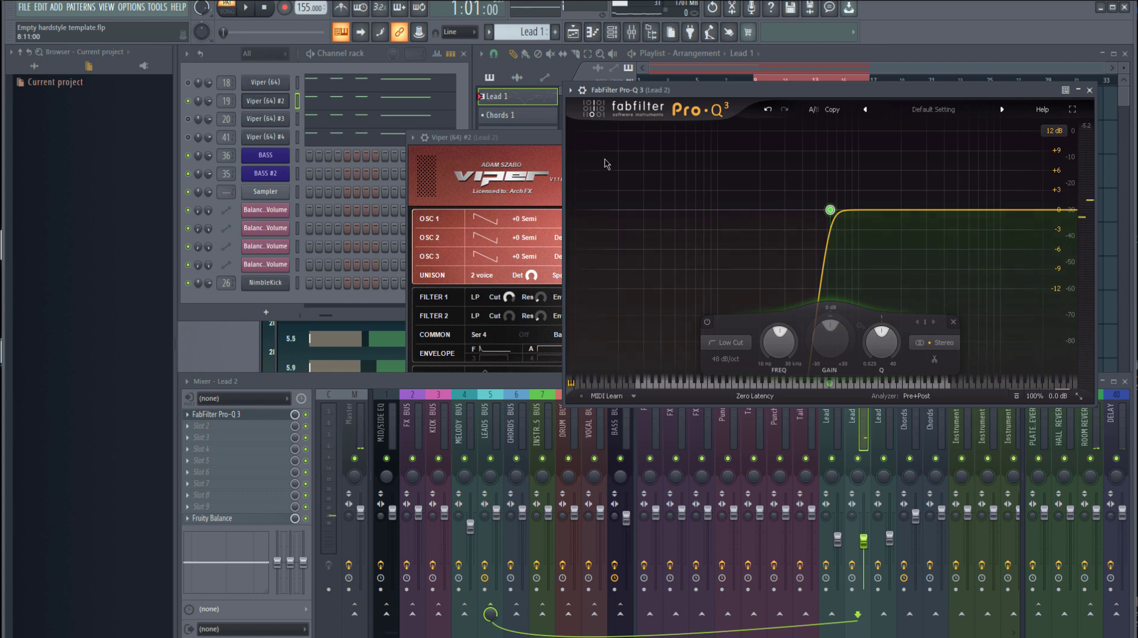
# Close the Viper #2 synth and add a slight bell boost of 0.28 dB at 741.39 Hz to Lead 2's equalizer
pyautogui.click(487, 146)
pyautogui.click(1008, 137)
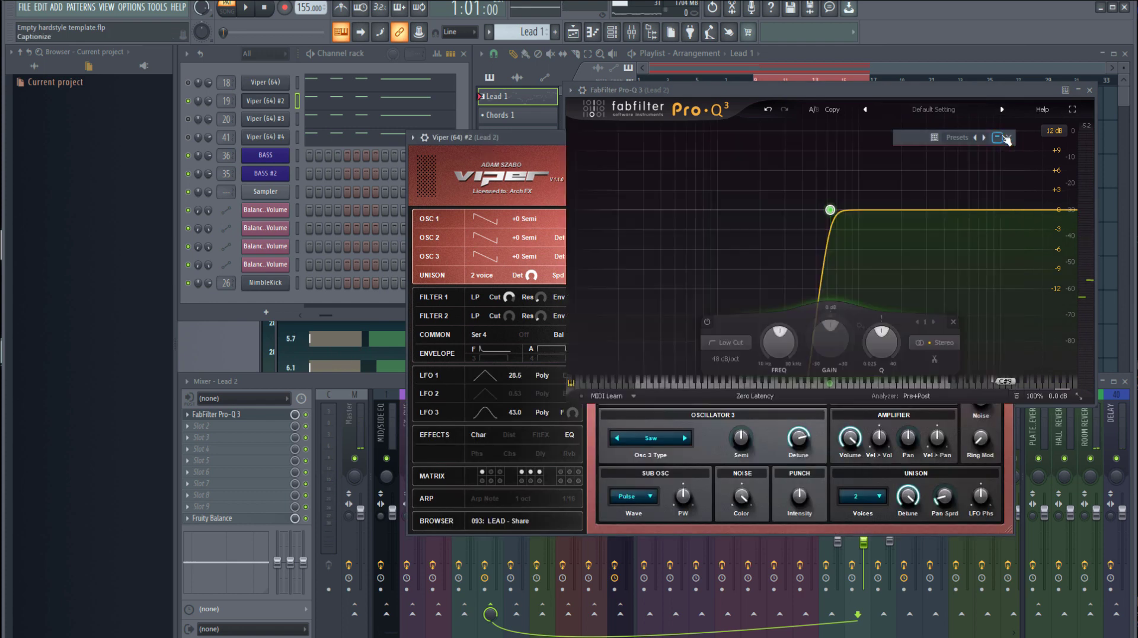
pyautogui.click(1009, 138)
pyautogui.moveTo(837, 217)
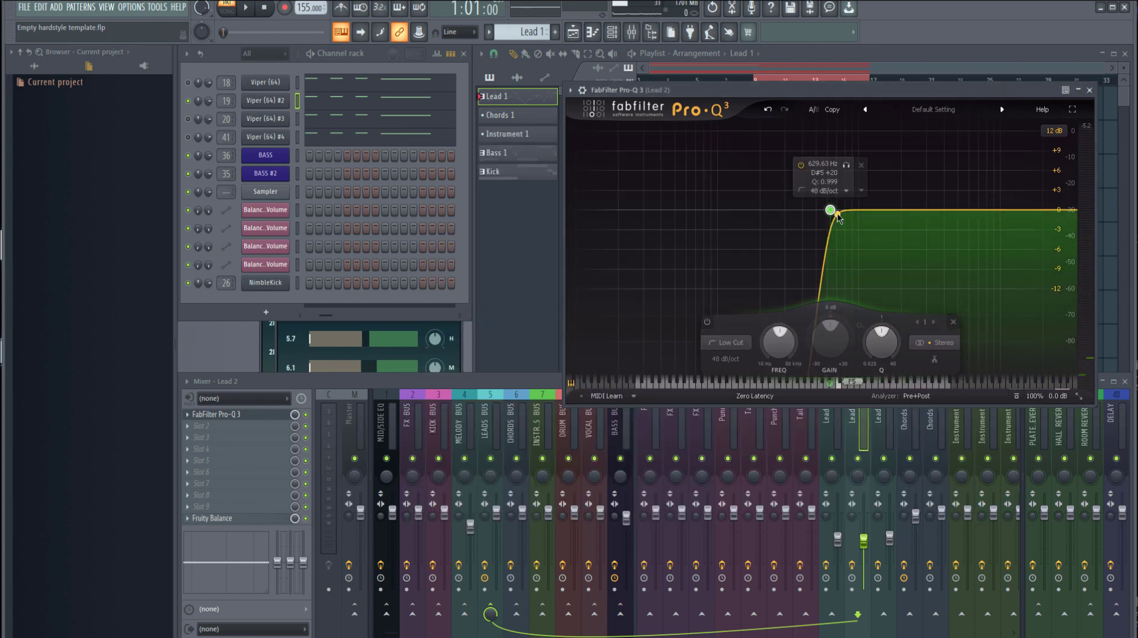
pyautogui.moveTo(836, 215); pyautogui.dragTo(840, 208)
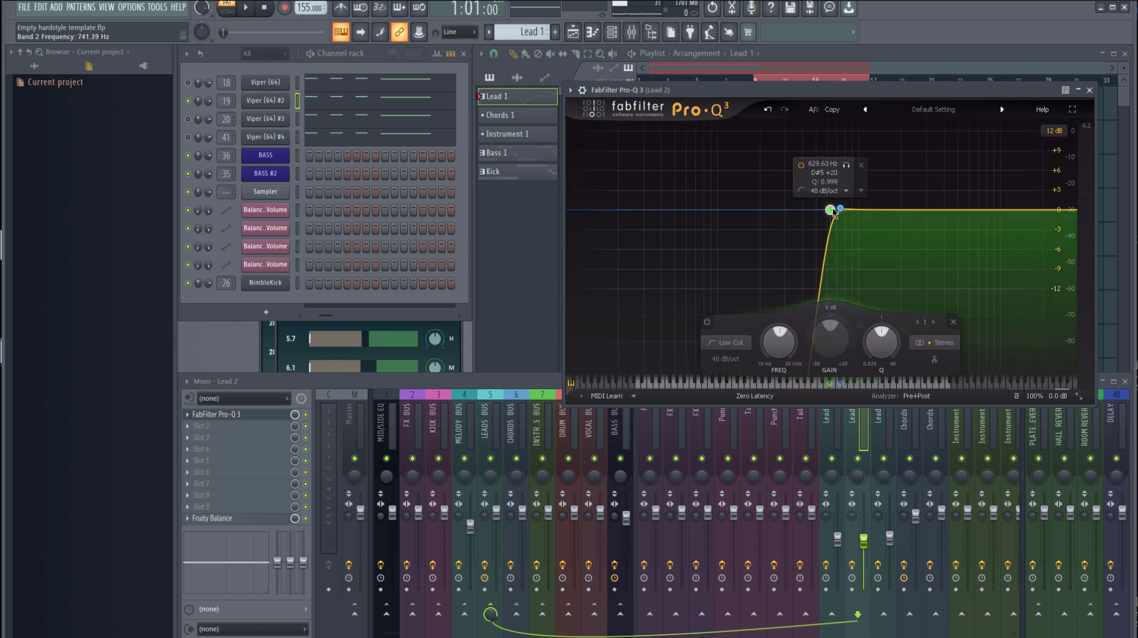
# Raise the low-cut frequency on Lead 2's equalizer slightly while the pattern plays
pyautogui.press('space')
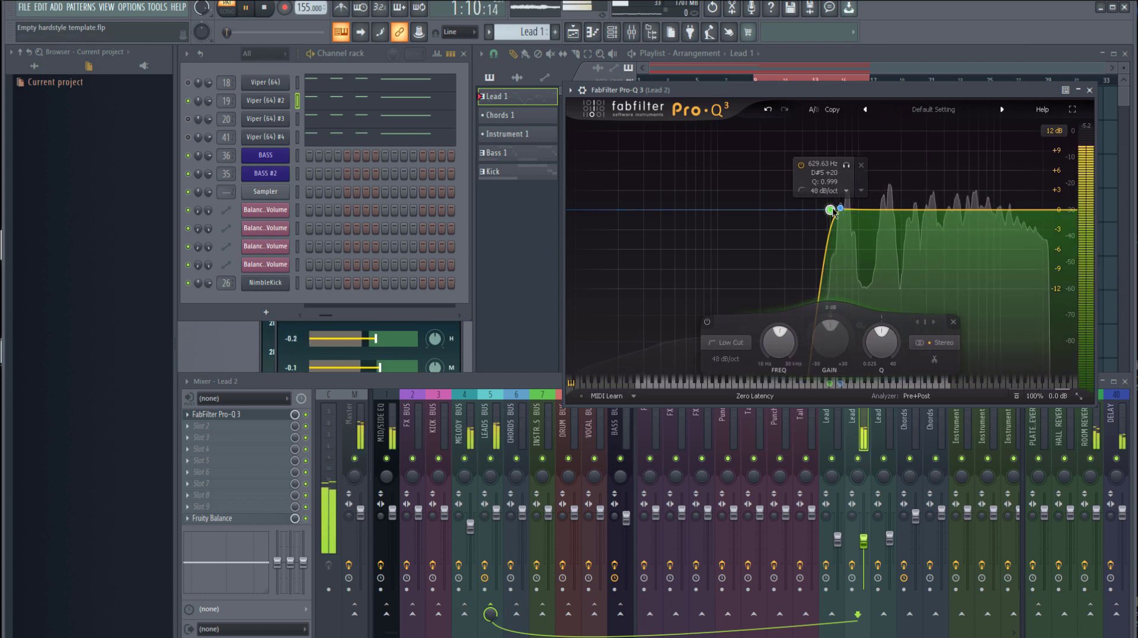
pyautogui.moveTo(832, 212)
pyautogui.mouseDown()
pyautogui.moveTo(707, 218)
pyautogui.moveTo(845, 205)
pyautogui.moveTo(834, 209)
pyautogui.mouseUp()
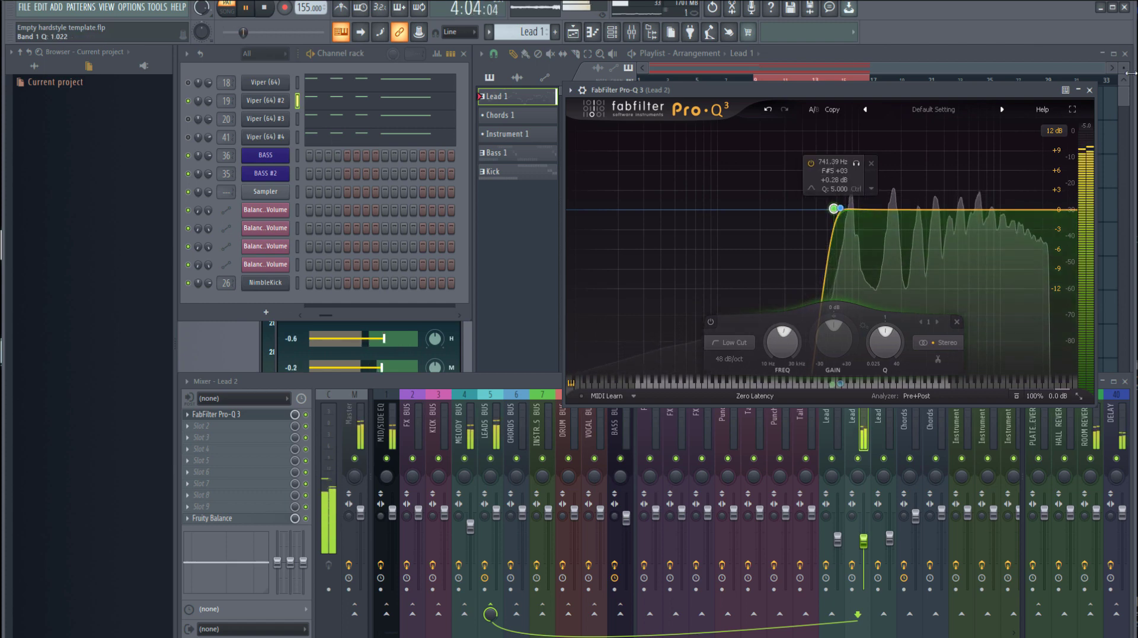
pyautogui.press('space')
# Mute the Viper #2 channel, open the Viper #3 synth and unmute its channel
pyautogui.click(189, 101)
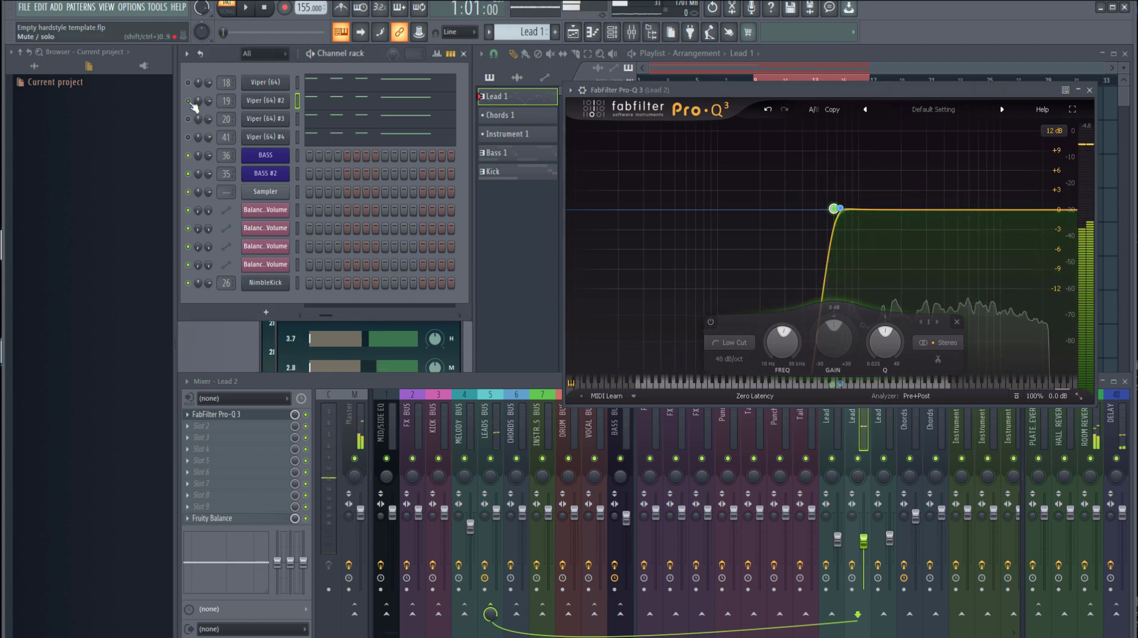
pyautogui.click(268, 120)
pyautogui.click(188, 119)
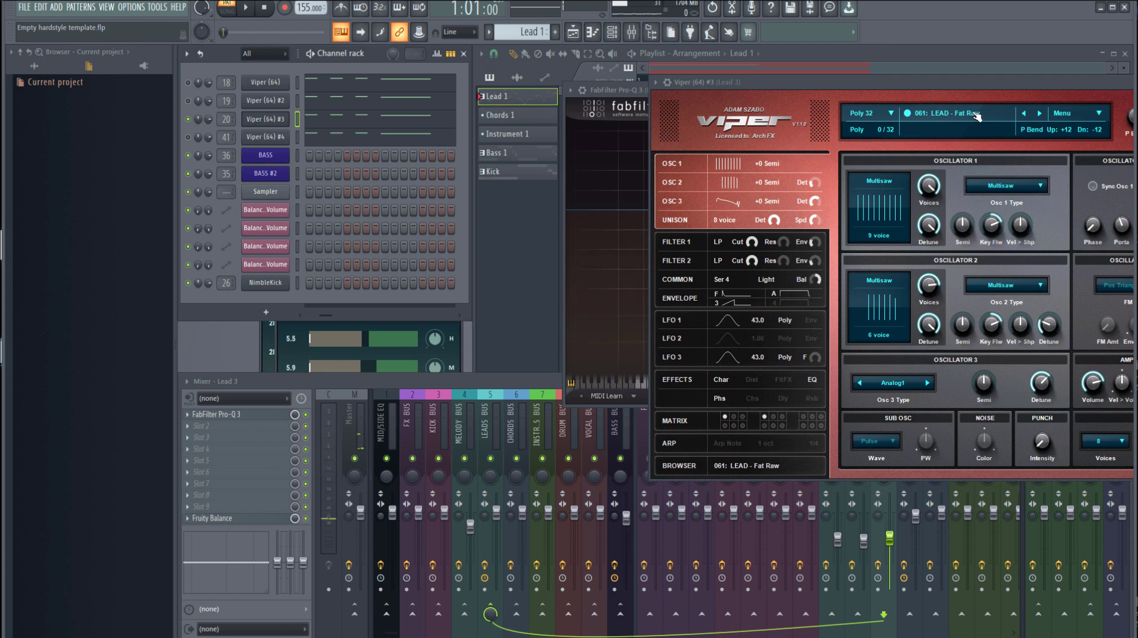
# Open Lead 3's equalizer and set its high bell boost to +3.00 dB at 14175 Hz during playback
pyautogui.click(255, 420)
pyautogui.press('space')
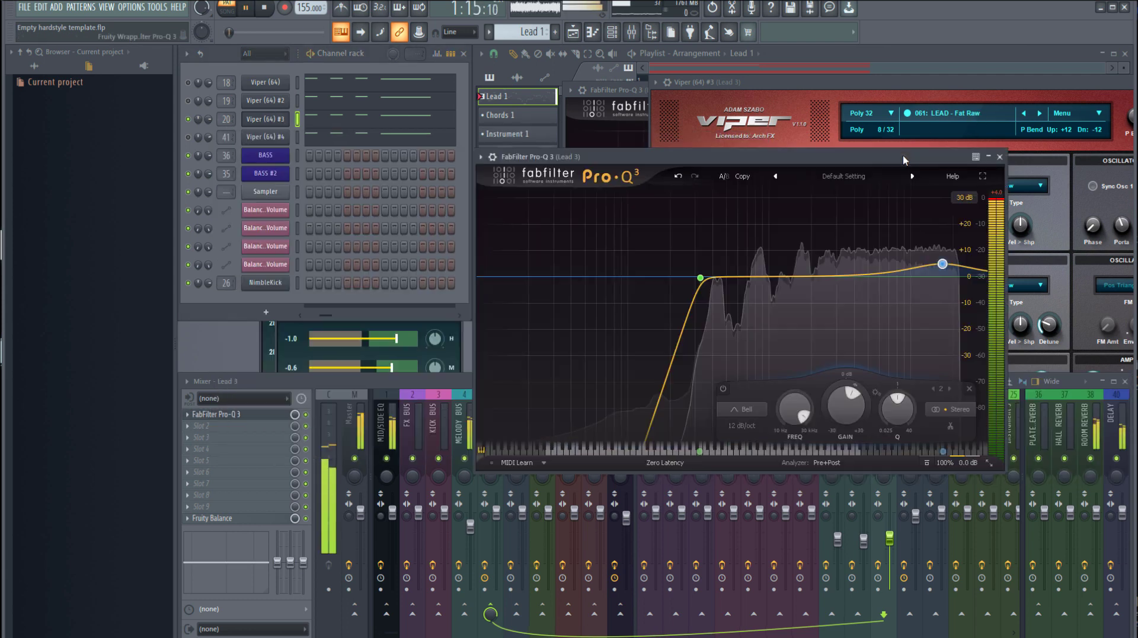
pyautogui.moveTo(940, 265)
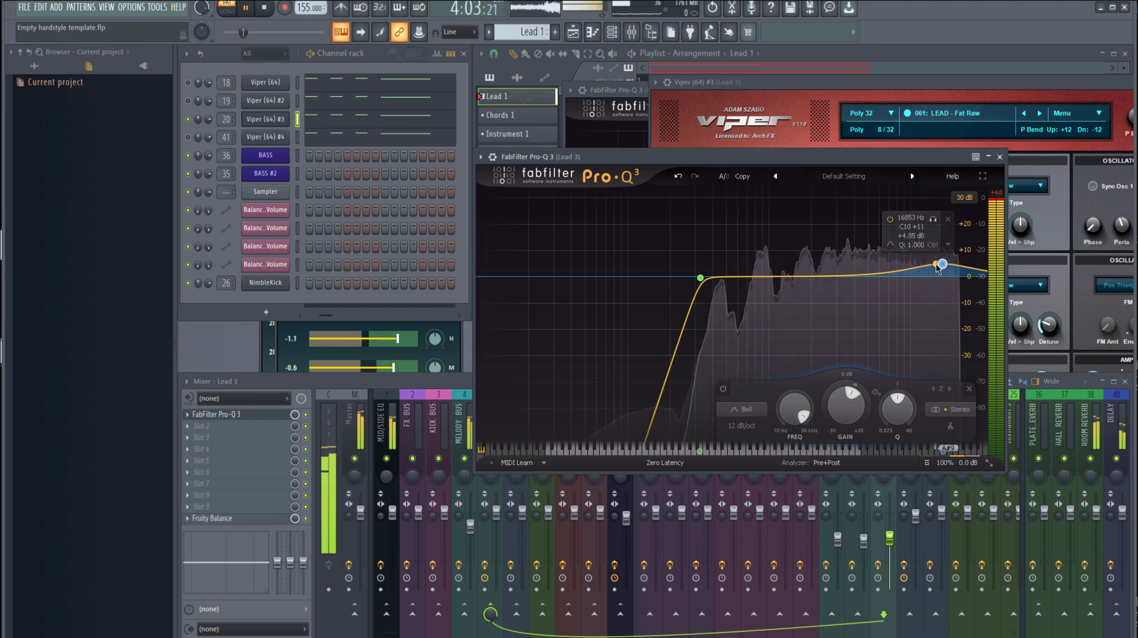
pyautogui.moveTo(944, 269)
pyautogui.mouseDown()
pyautogui.moveTo(945, 280)
pyautogui.moveTo(932, 270)
pyautogui.mouseUp()
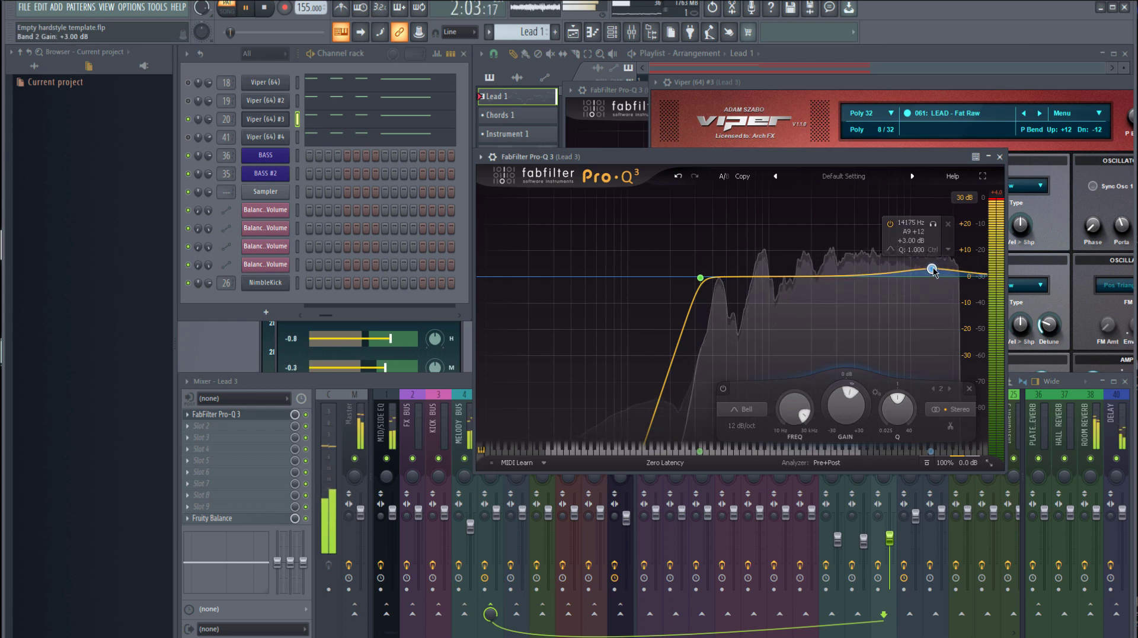
# Close the Lead 3 equalizer, the Viper #3 synth and the Lead 2 equalizer, and stop playback
pyautogui.click(999, 157)
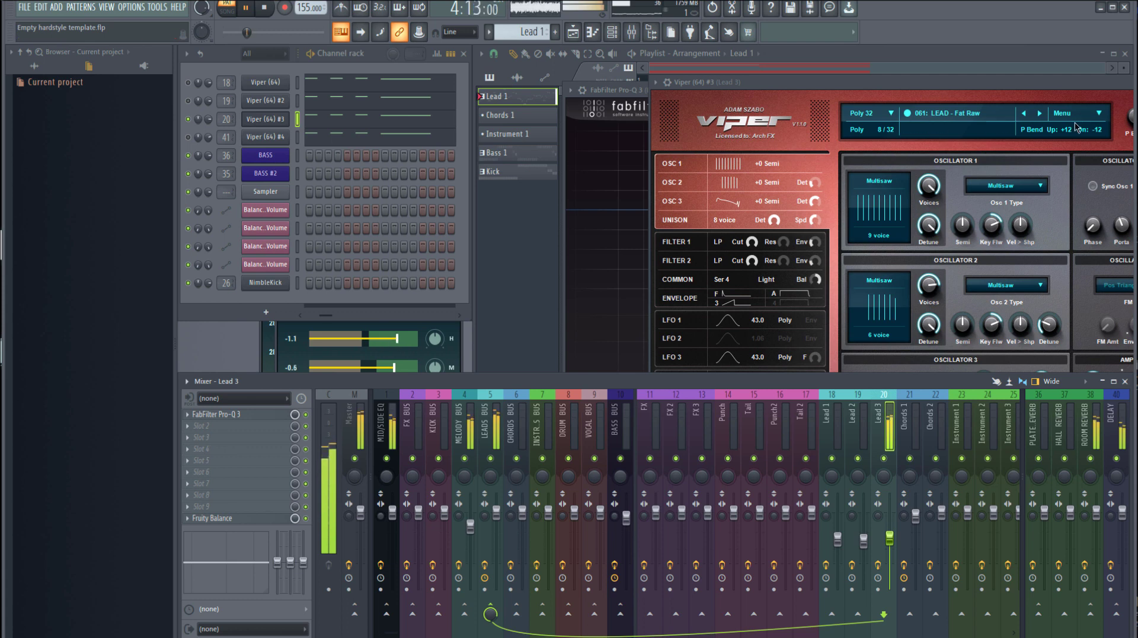
pyautogui.moveTo(1011, 87); pyautogui.dragTo(758, 107)
pyautogui.click(1002, 105)
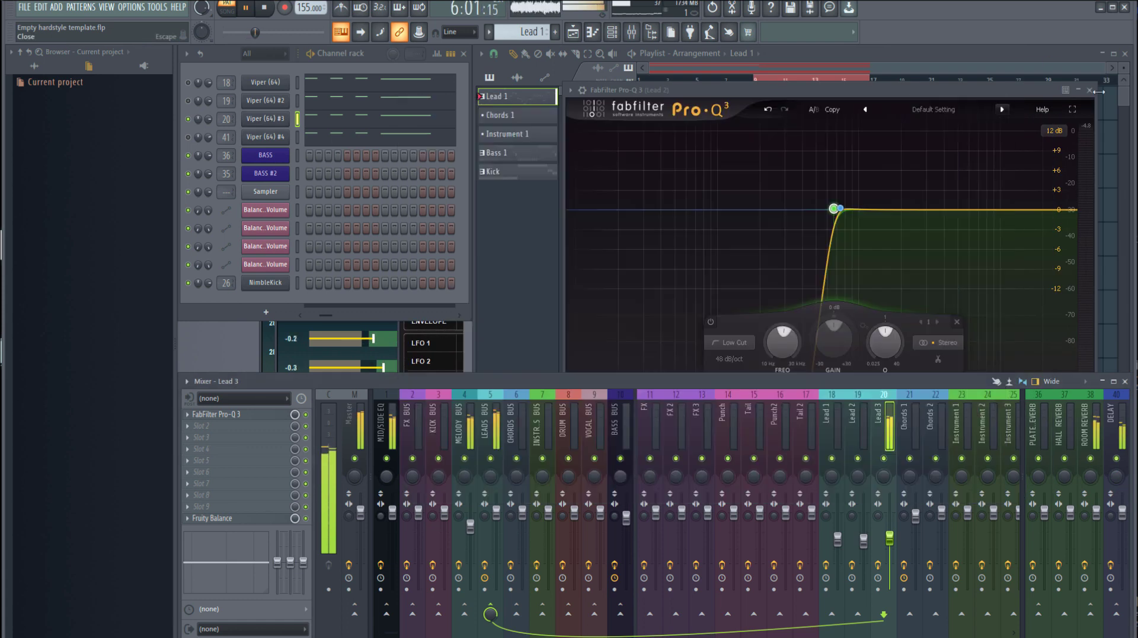
pyautogui.click(1089, 90)
pyautogui.press('space')
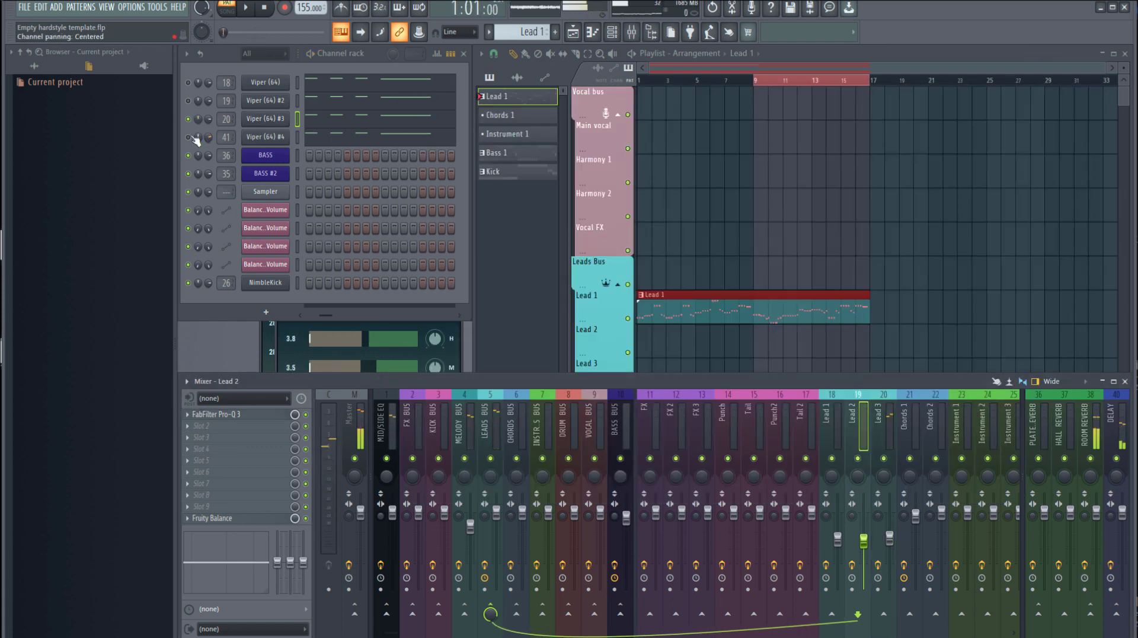
# Unmute the Viper #4 channel, open its synth and mute the Viper #3 channel
pyautogui.click(188, 138)
pyautogui.click(258, 139)
pyautogui.click(188, 119)
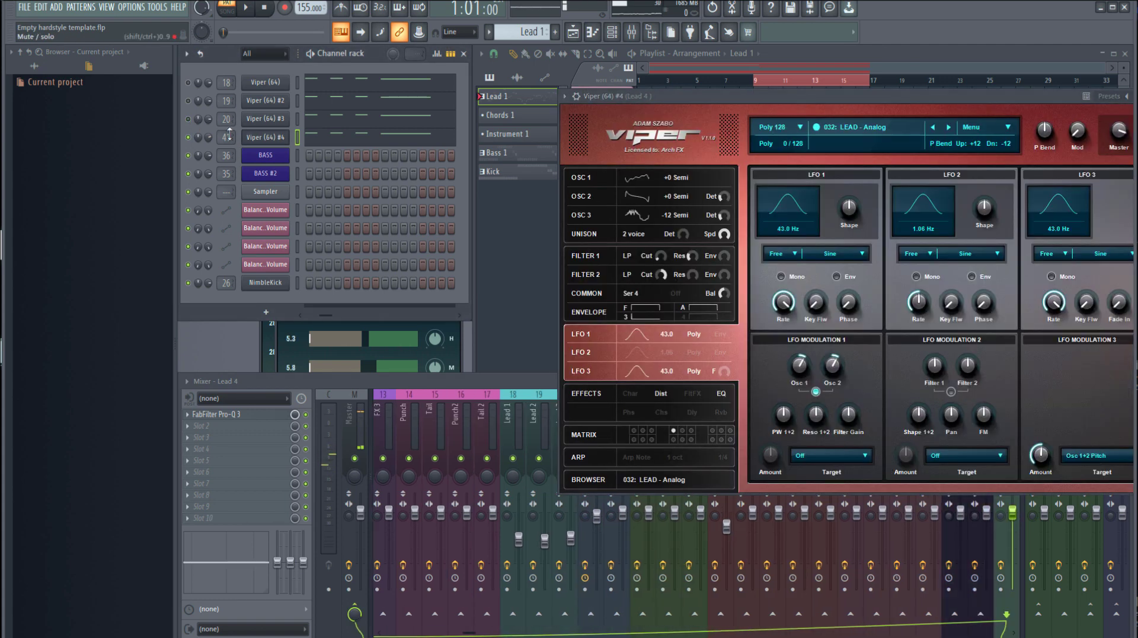
# Open Lead 4's Pro-Q 3 equalizer, audition the layer through its low and high cuts, and close the equalizer
pyautogui.click(259, 415)
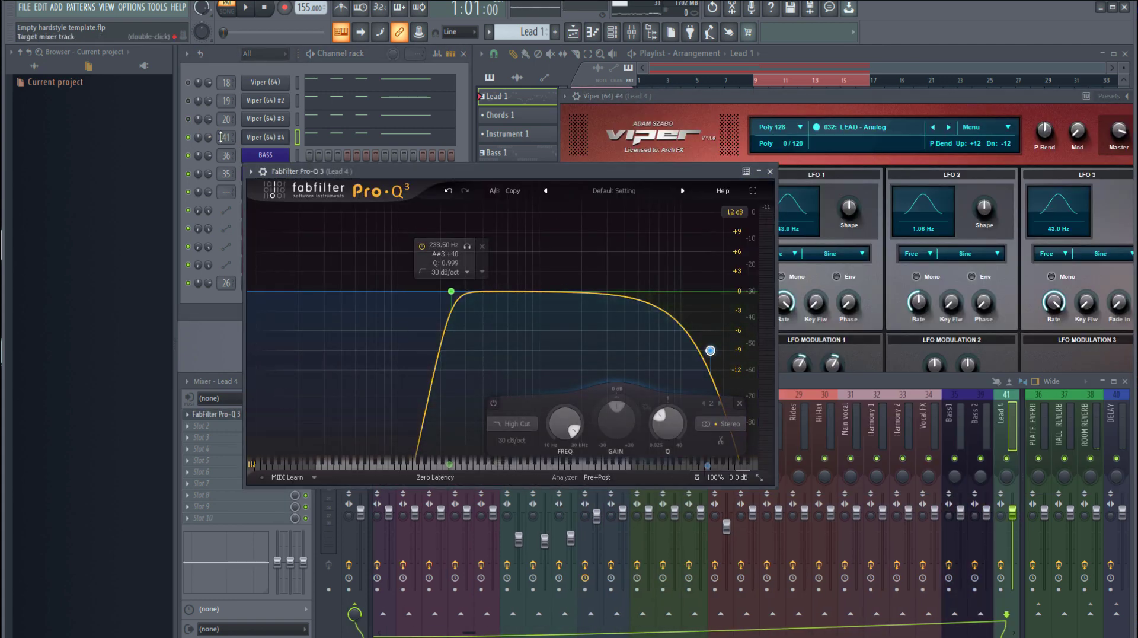
pyautogui.press('space')
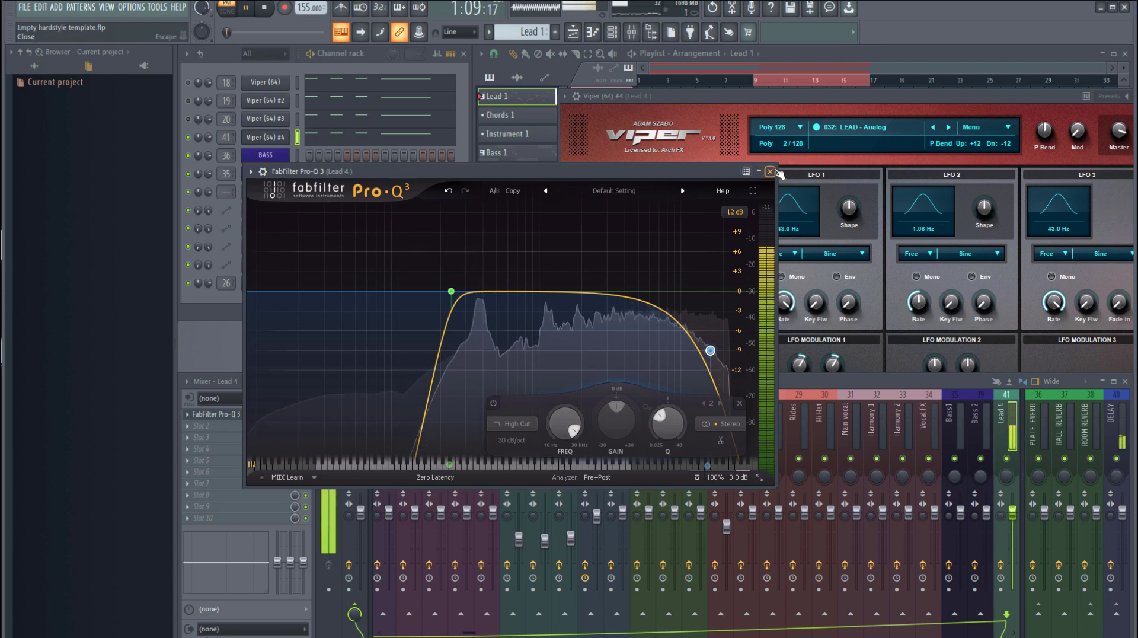
pyautogui.click(769, 171)
# Unmute the remaining Viper channels, audition all four lead layers together, and stop playback
pyautogui.click(188, 119)
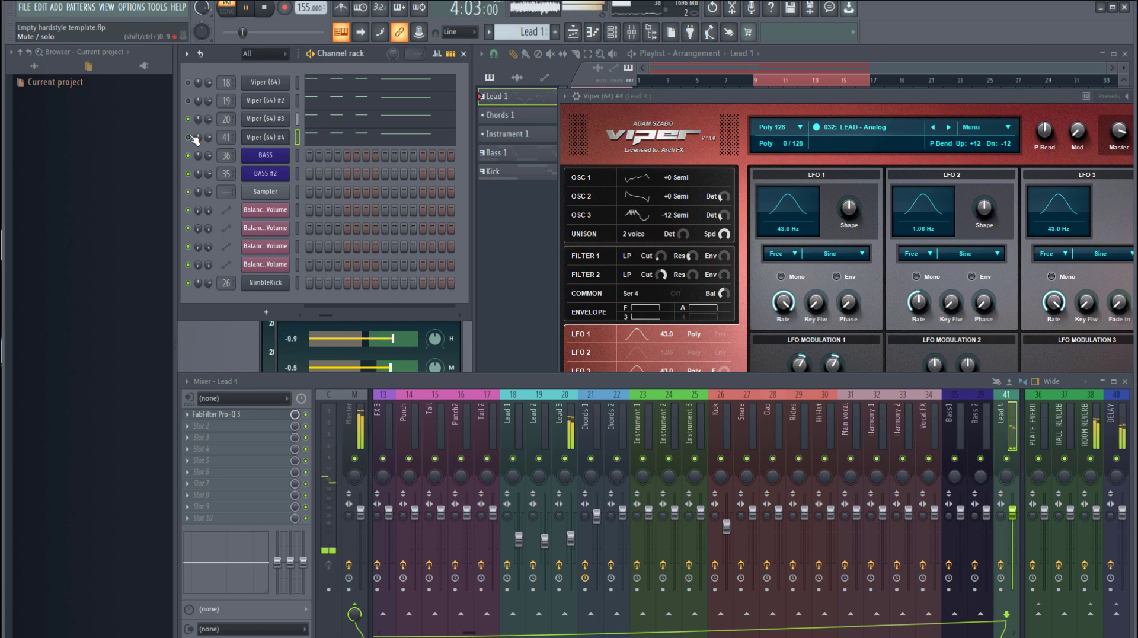
pyautogui.click(189, 83)
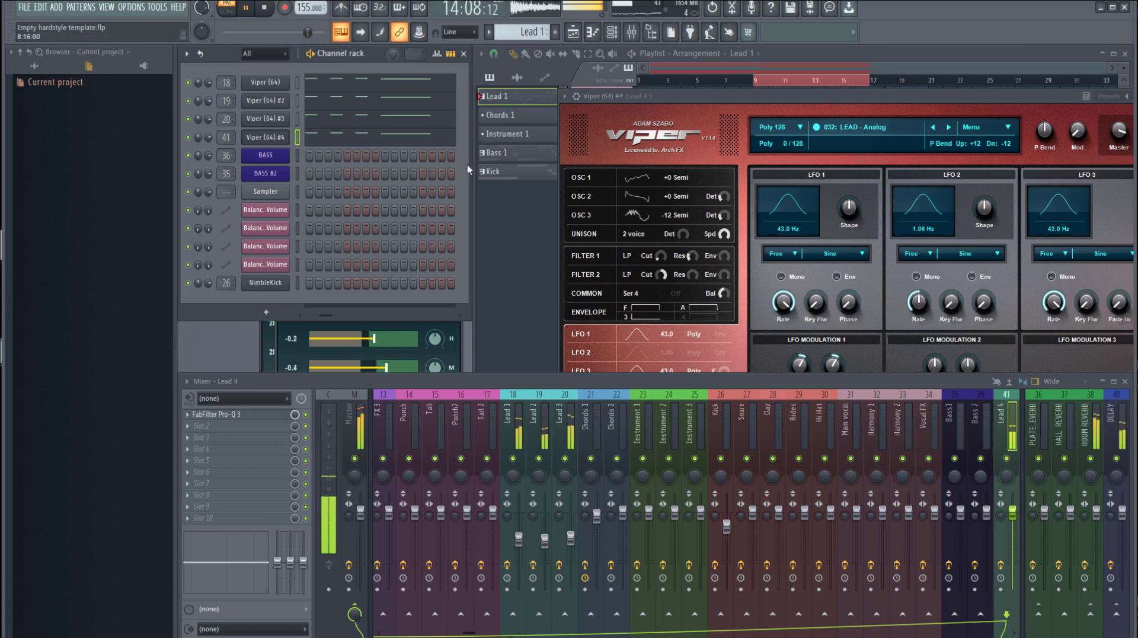
pyautogui.click(504, 242)
pyautogui.press('space')
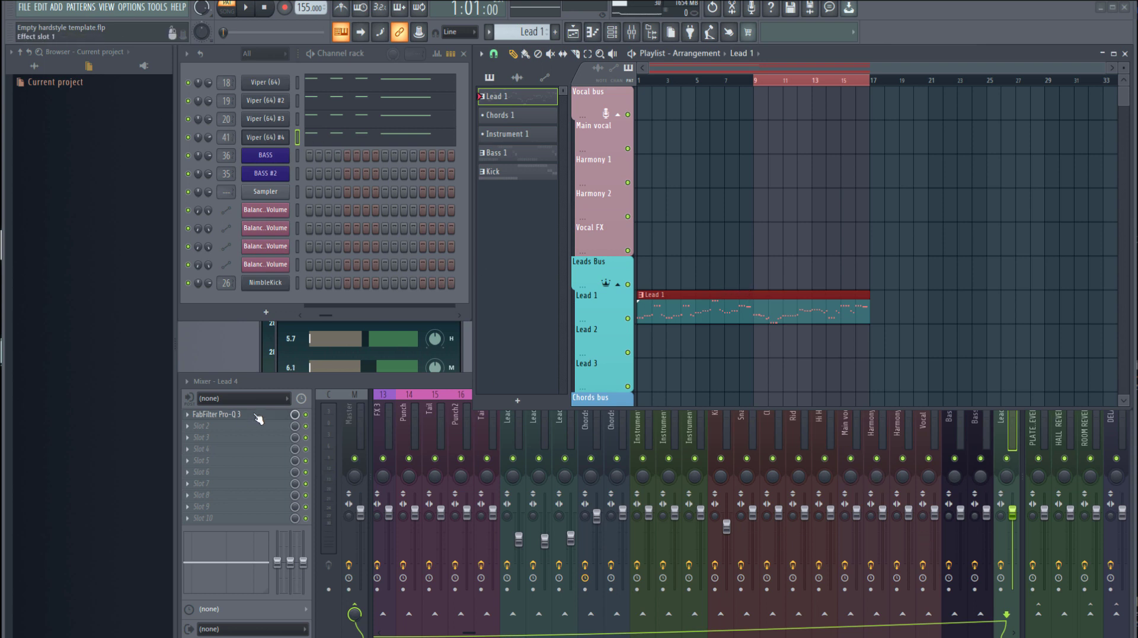
# Select the LEADS BUS mixer track and open its Pro-Q 3 equalizer
pyautogui.click(408, 381)
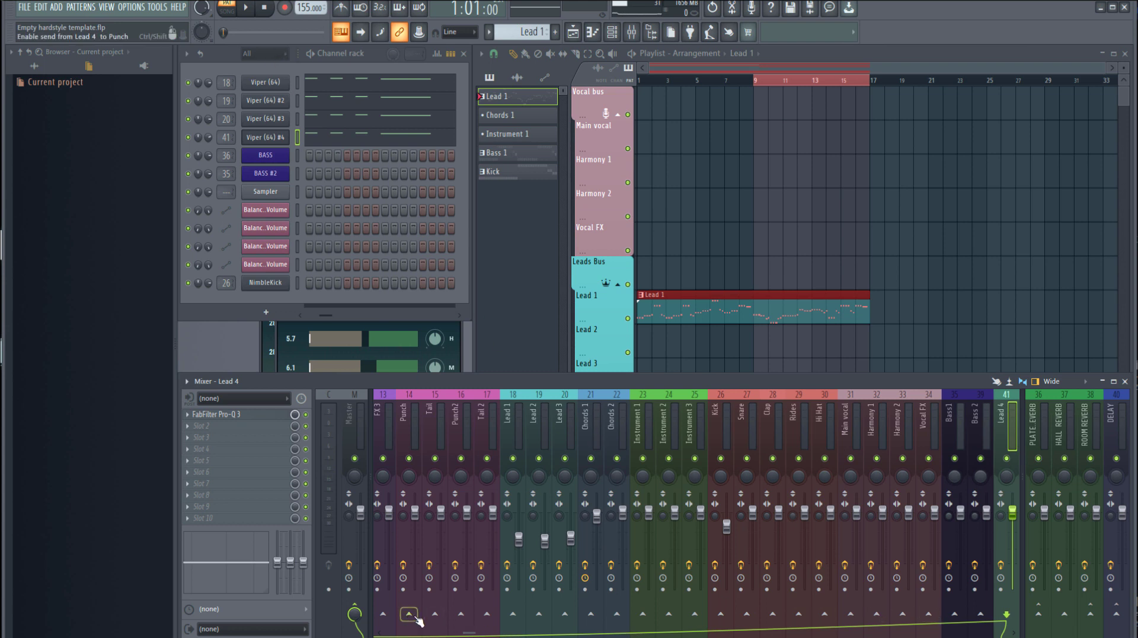
pyautogui.press('space')
pyautogui.moveTo(487, 633); pyautogui.dragTo(431, 633)
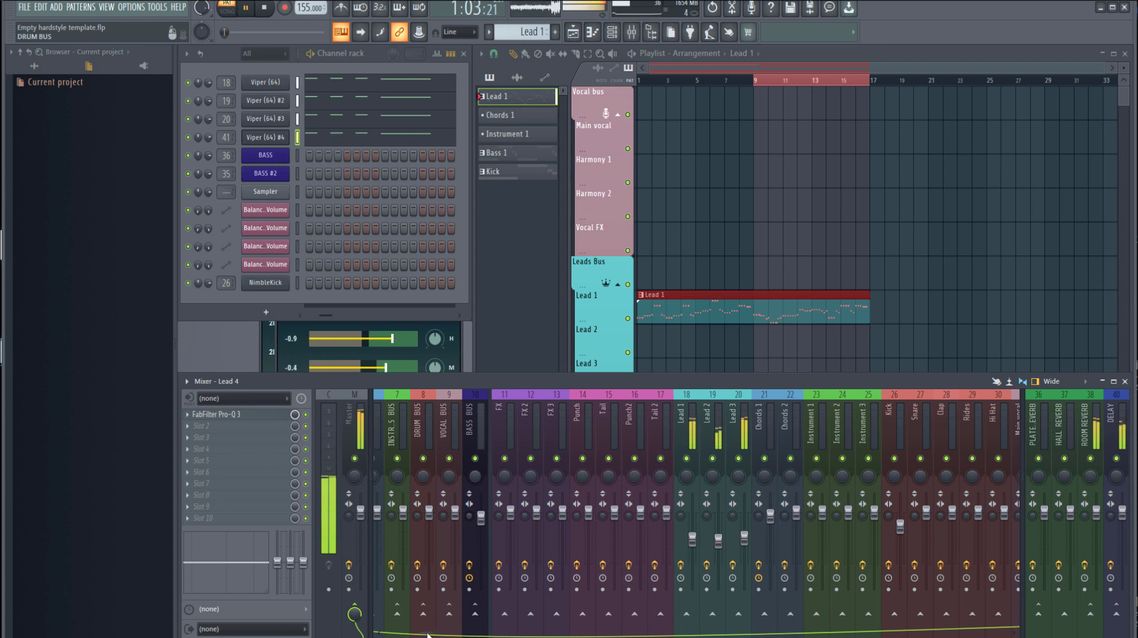
pyautogui.moveTo(431, 633); pyautogui.dragTo(381, 633)
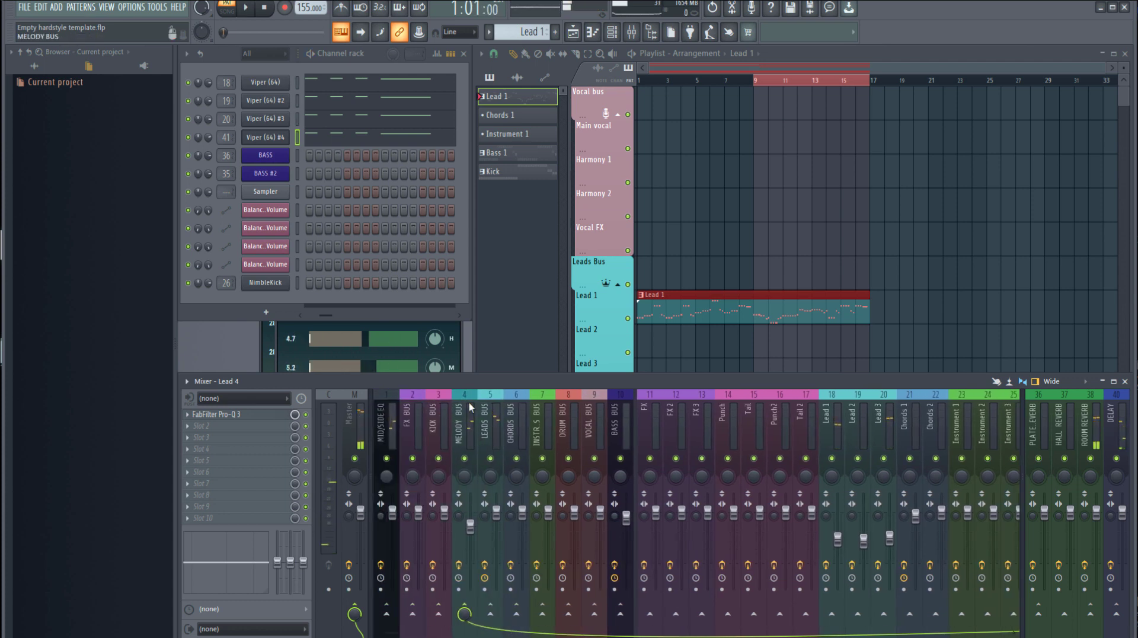
pyautogui.click(481, 425)
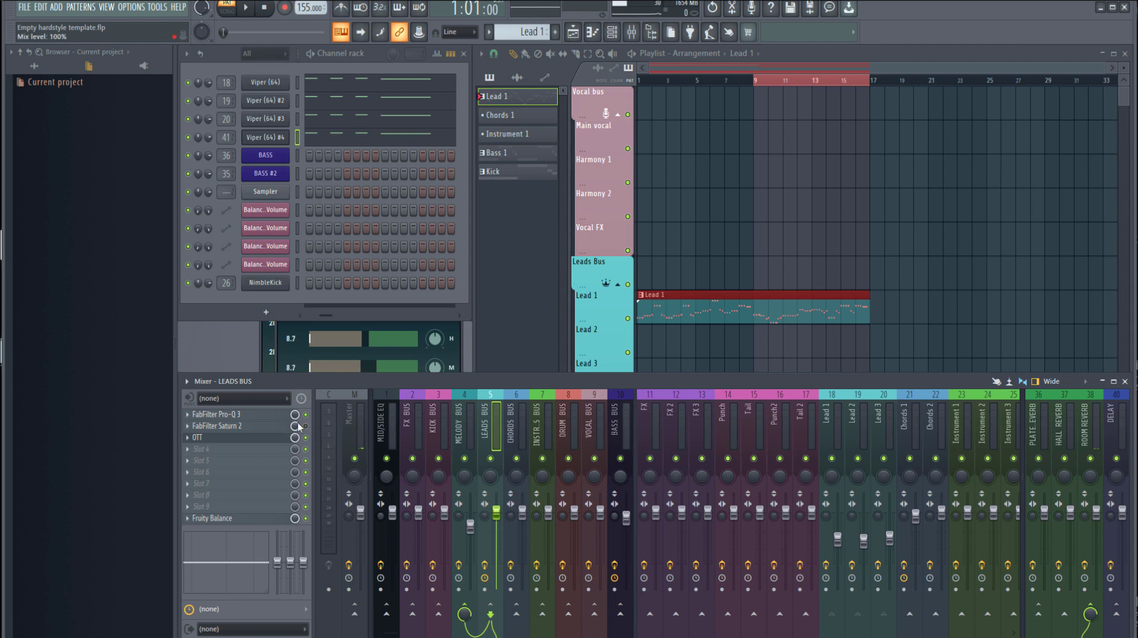
pyautogui.click(252, 414)
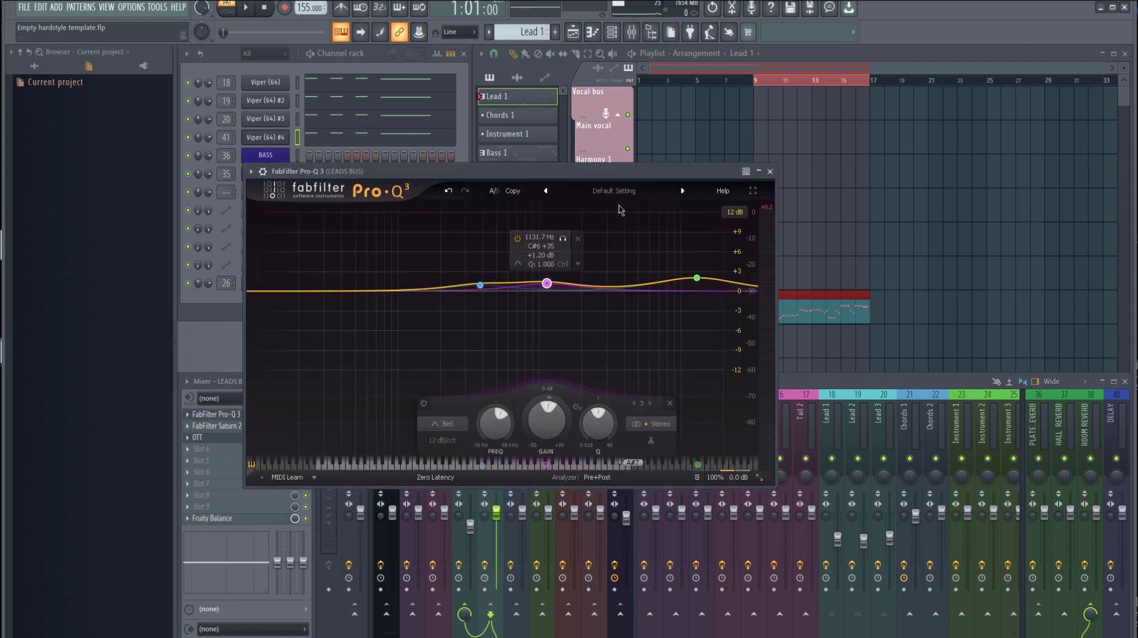
# Examine the bell boosts on the LEADS BUS equalizer with the pattern playing and close the equalizer
pyautogui.press('space')
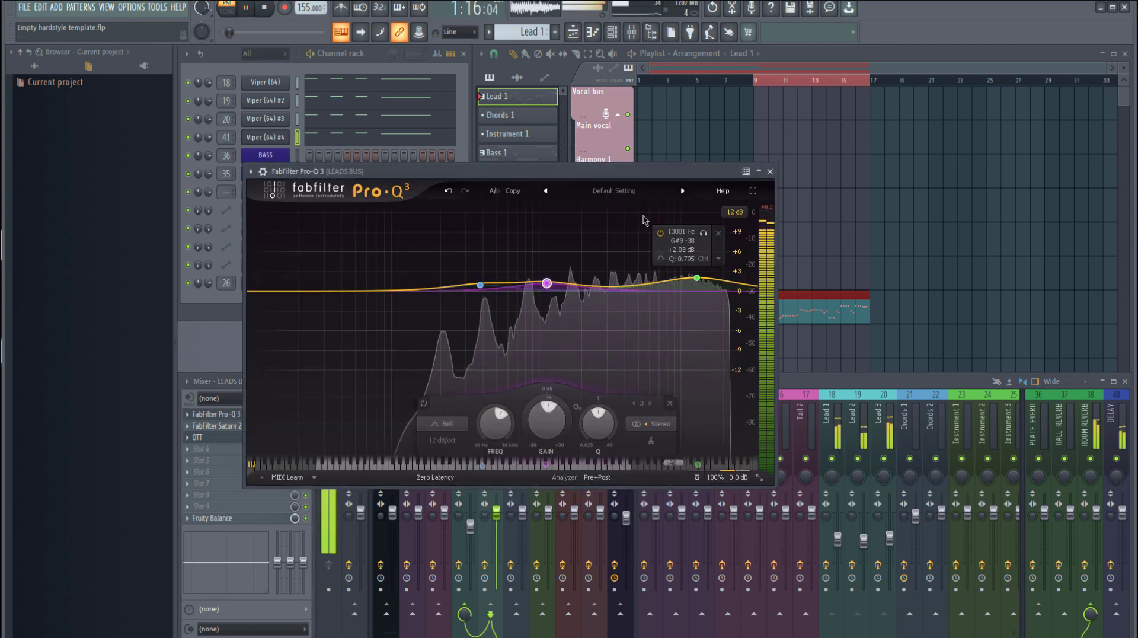
pyautogui.press('space')
pyautogui.moveTo(604, 326); pyautogui.dragTo(419, 254)
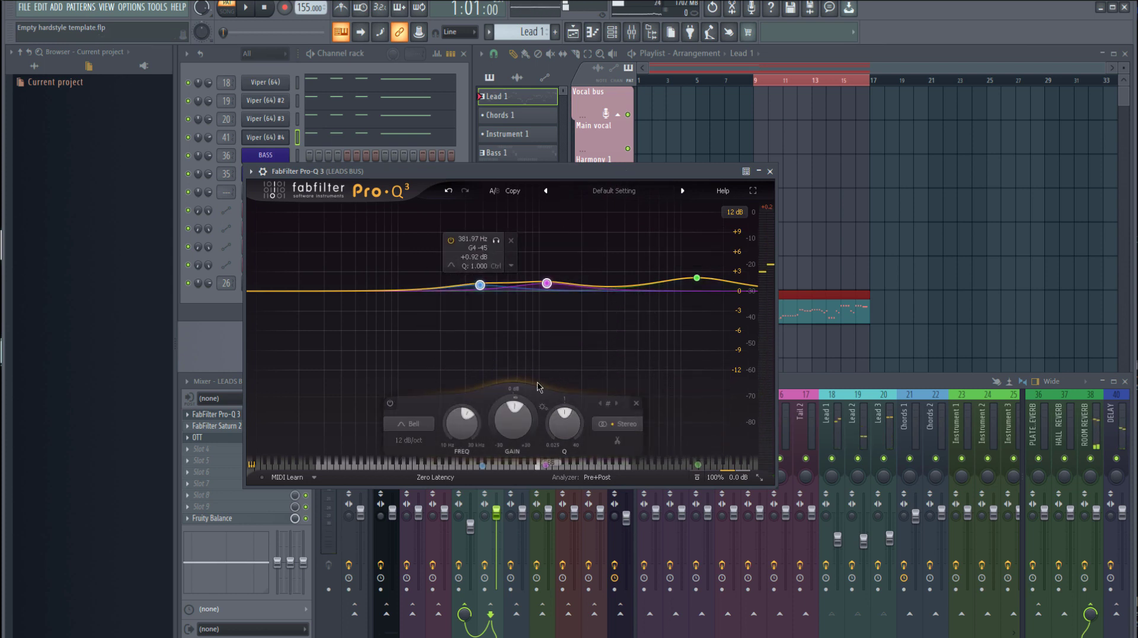
pyautogui.press('space')
pyautogui.click(769, 171)
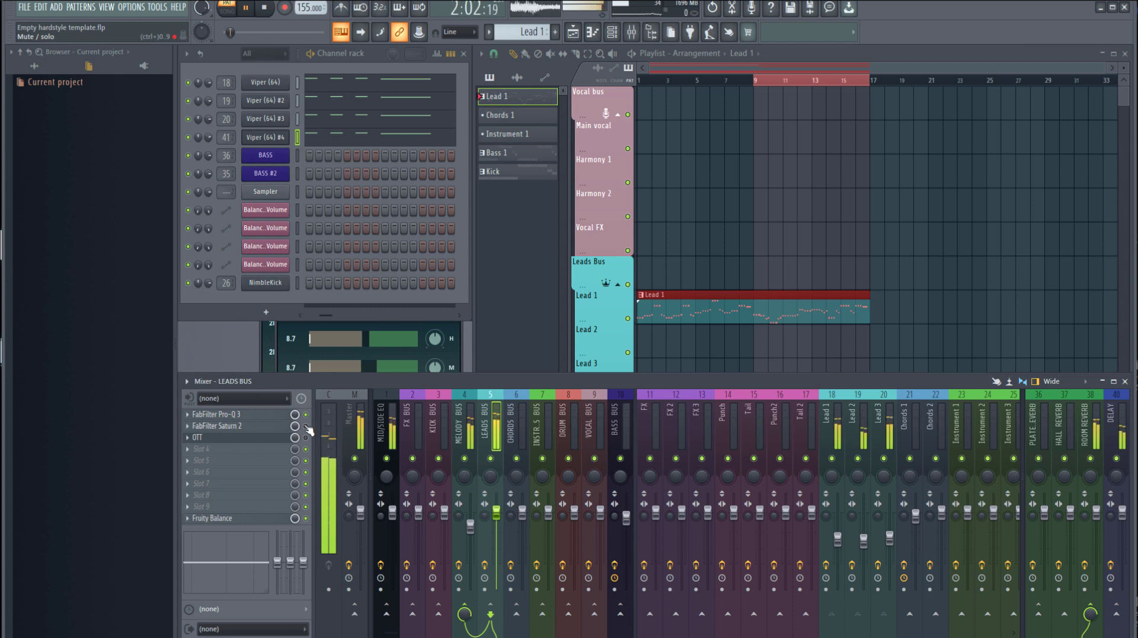
# Stop playback, open Saturn 2 on the LEADS BUS and check which Color preset it uses
pyautogui.press('space')
pyautogui.click(252, 426)
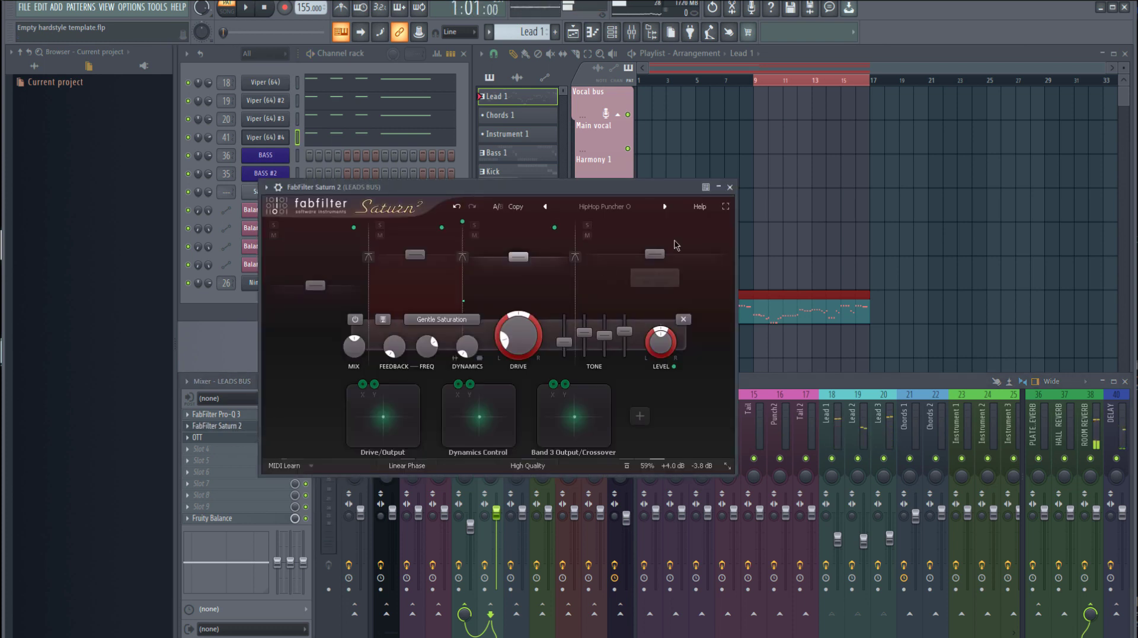
pyautogui.click(604, 210)
pyautogui.click(604, 210)
pyautogui.click(606, 210)
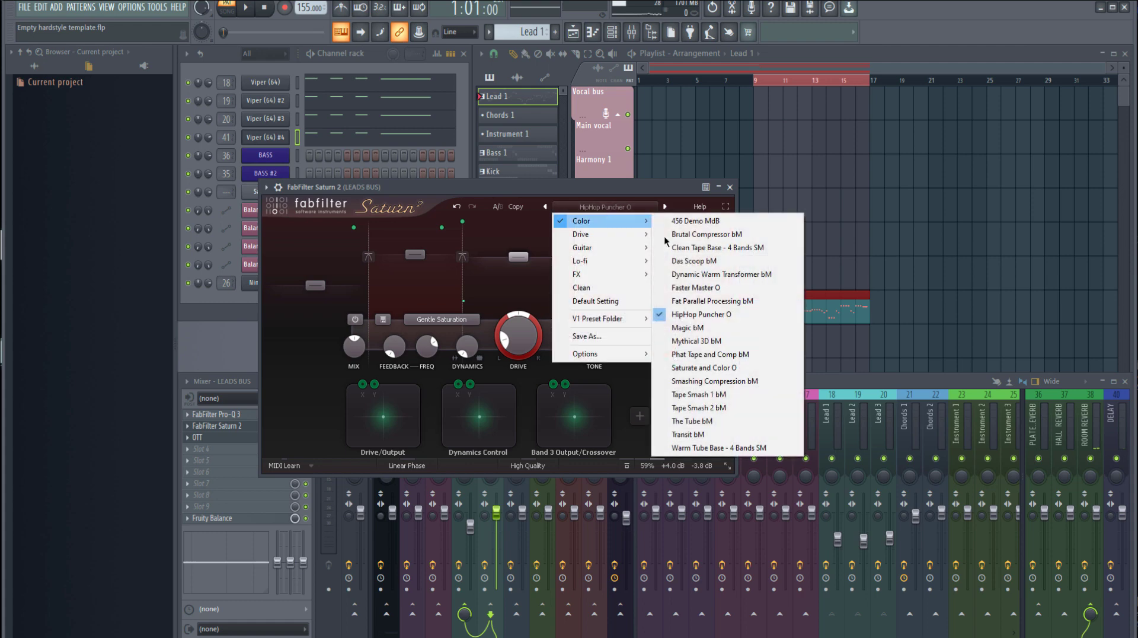
pyautogui.moveTo(612, 221)
pyautogui.click(495, 187)
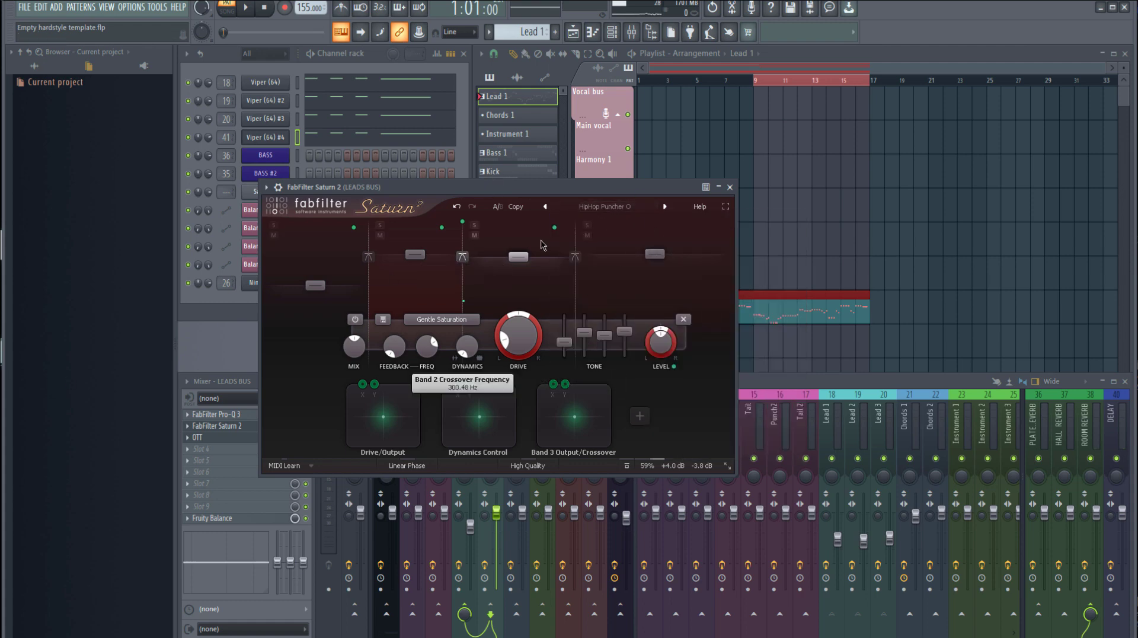
# Audition Saturn 2 on the LEADS BUS, move its window clear of the mixer and enable the OTT effect
pyautogui.press('space')
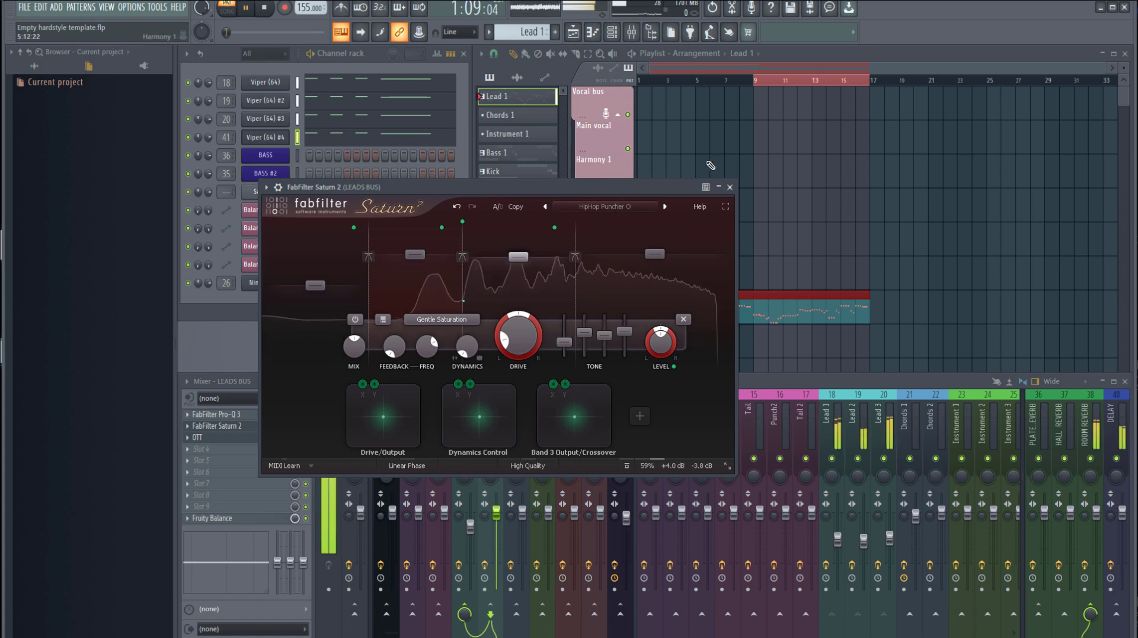
pyautogui.moveTo(647, 186); pyautogui.dragTo(814, 109)
pyautogui.click(306, 438)
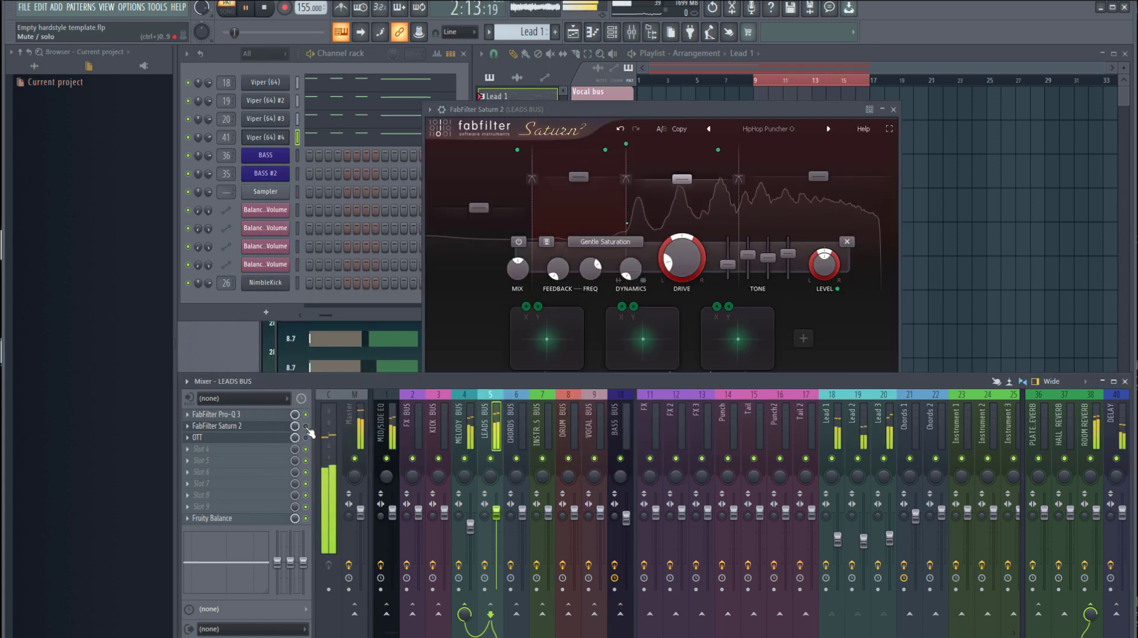
# Open OTT on the LEADS BUS, examine its compression during playback, and close the OTT and Saturn 2 windows
pyautogui.press('space')
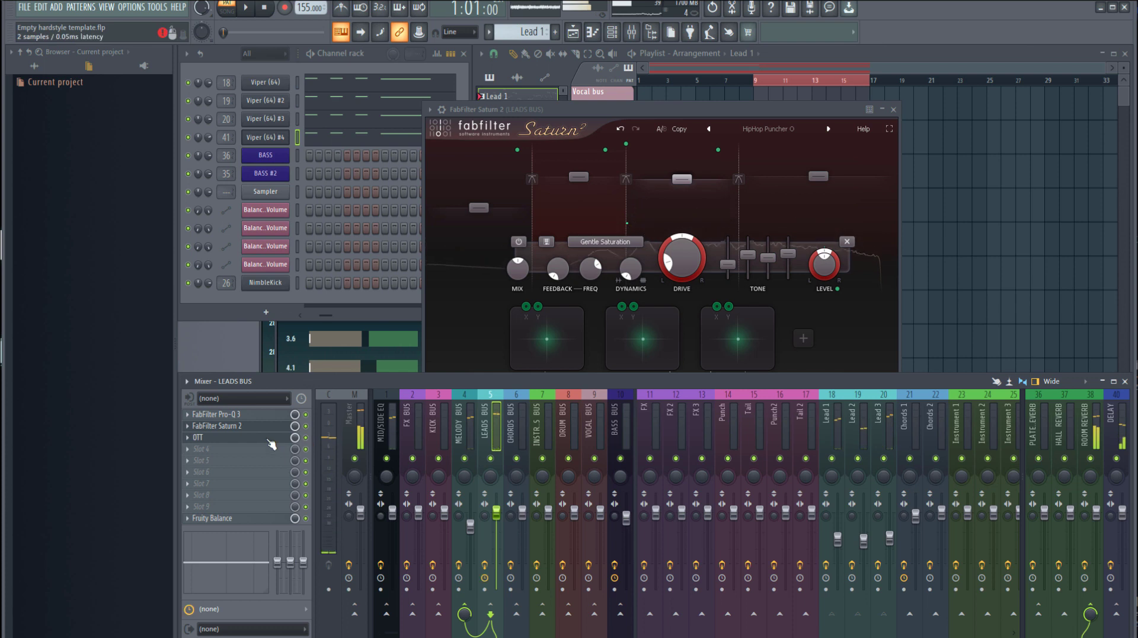
pyautogui.click(279, 437)
pyautogui.press('space')
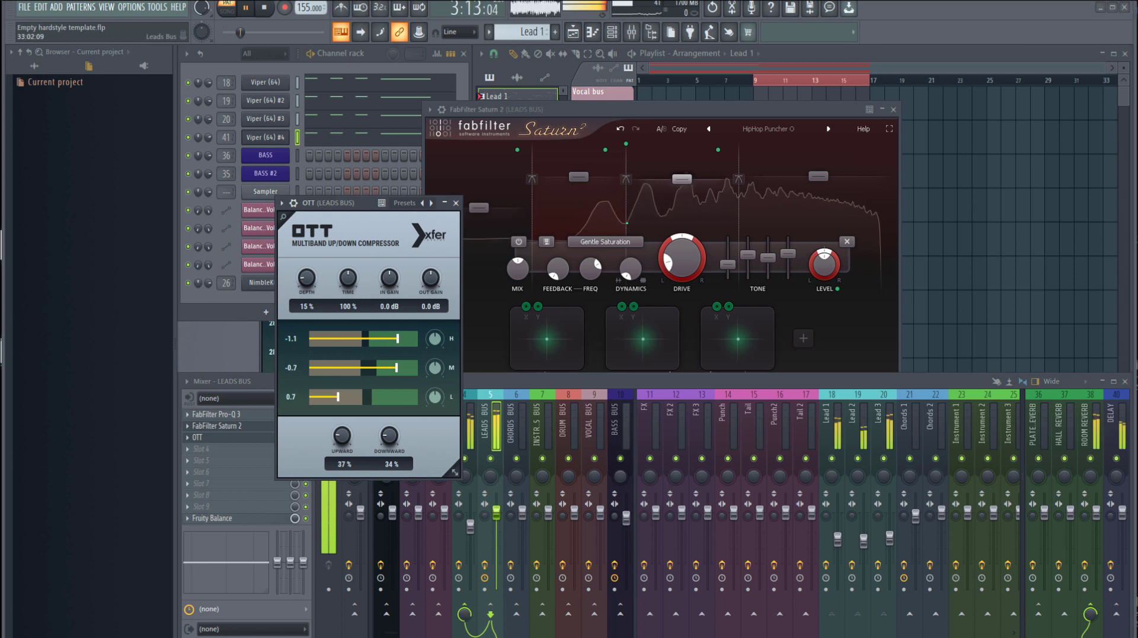
pyautogui.click(478, 199)
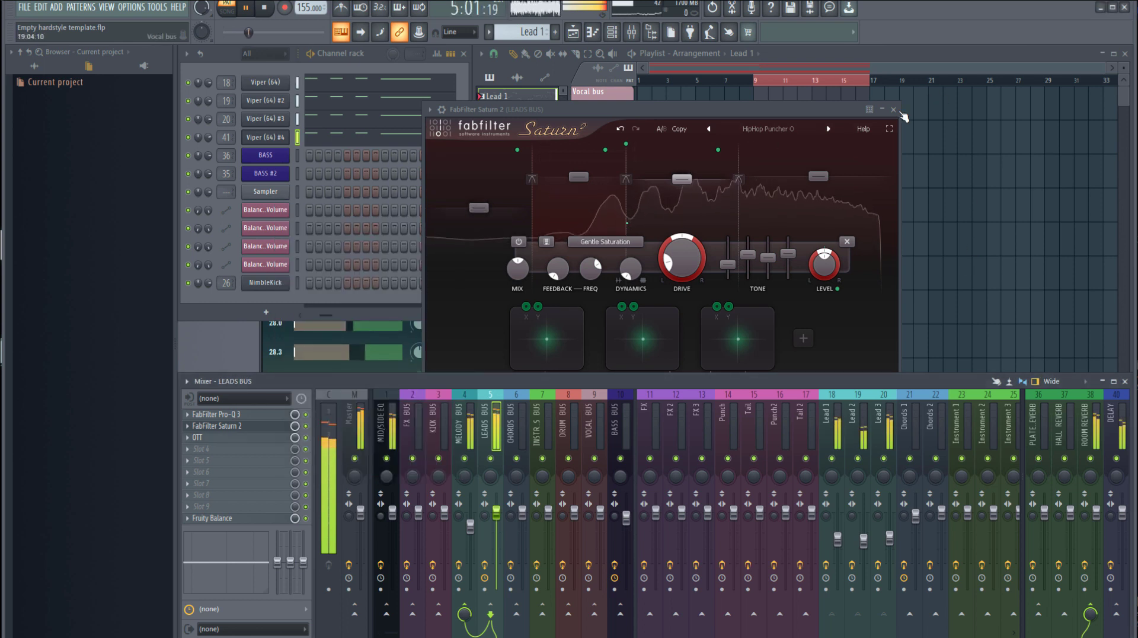
pyautogui.click(893, 109)
# Play the arrangement from the start in song mode, lower the BASS BUS volume slightly and stop playback
pyautogui.press('space')
pyautogui.click(644, 82)
pyautogui.press('space')
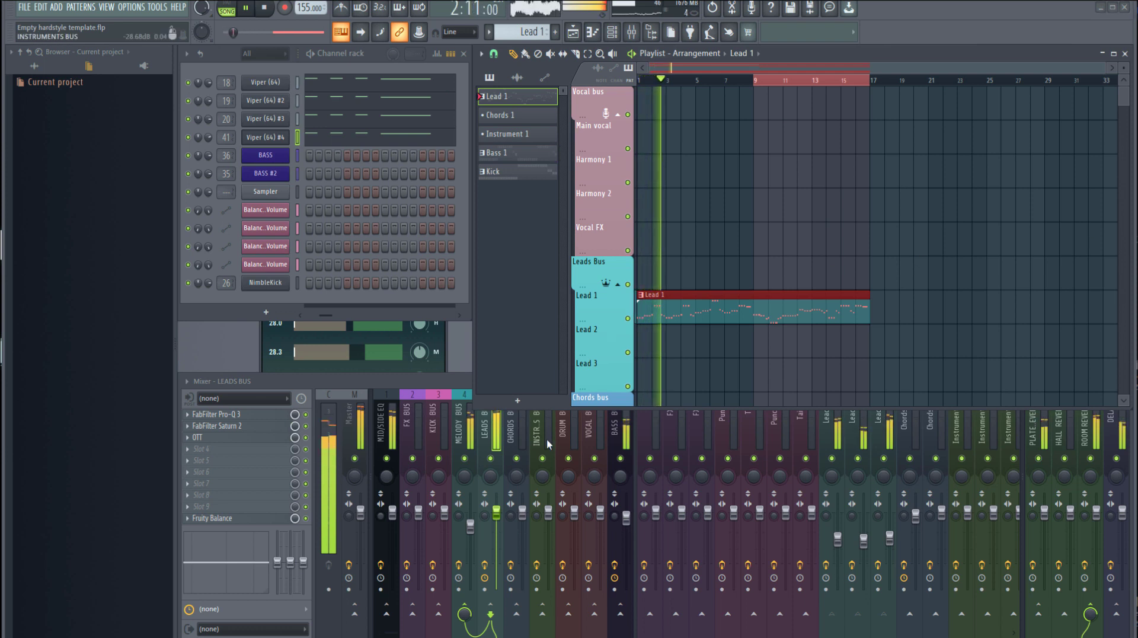
pyautogui.click(626, 518)
pyautogui.moveTo(626, 518); pyautogui.dragTo(625, 523)
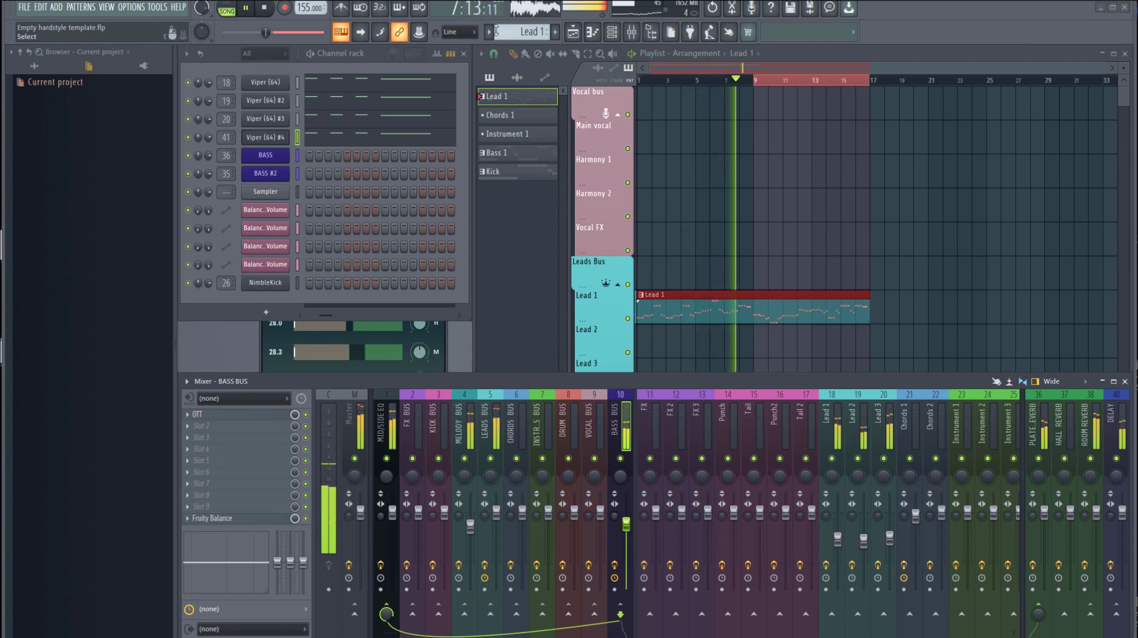
pyautogui.click(885, 51)
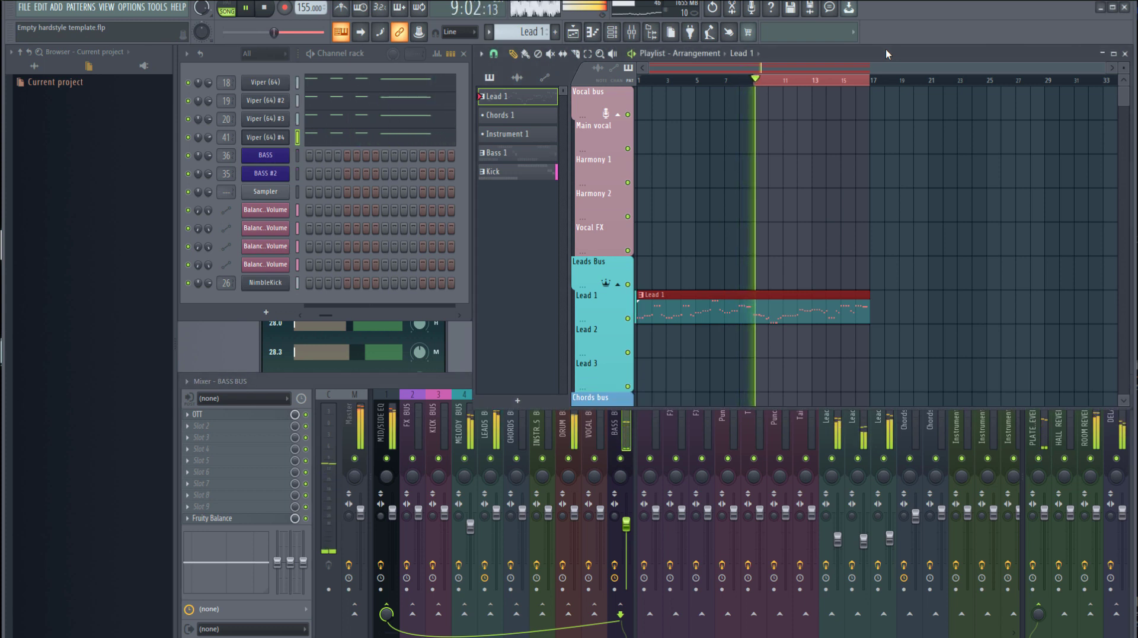
pyautogui.press('space')
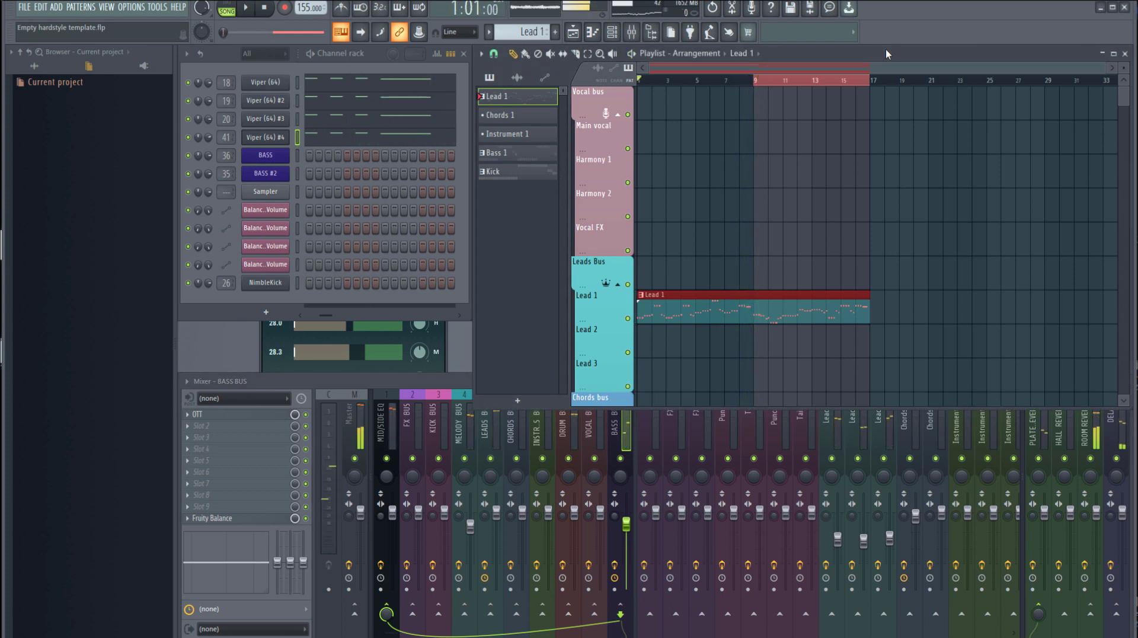
# Look through the Viper lead synths and bring up the first one, assigned to Lead 1
pyautogui.click(267, 87)
pyautogui.click(270, 101)
pyautogui.click(272, 116)
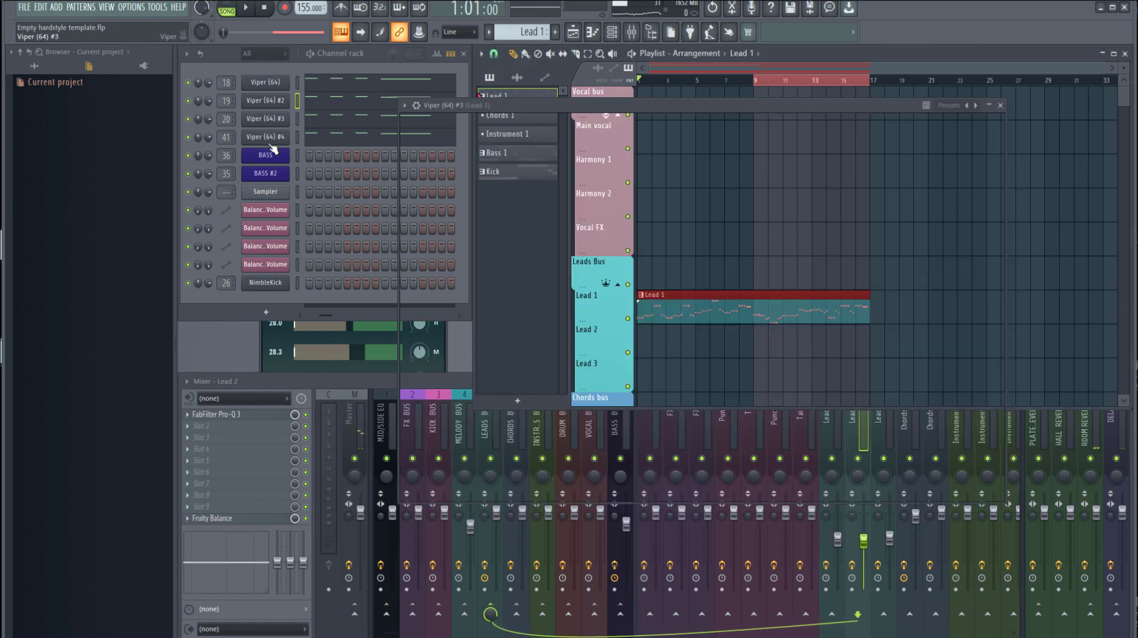
pyautogui.click(269, 84)
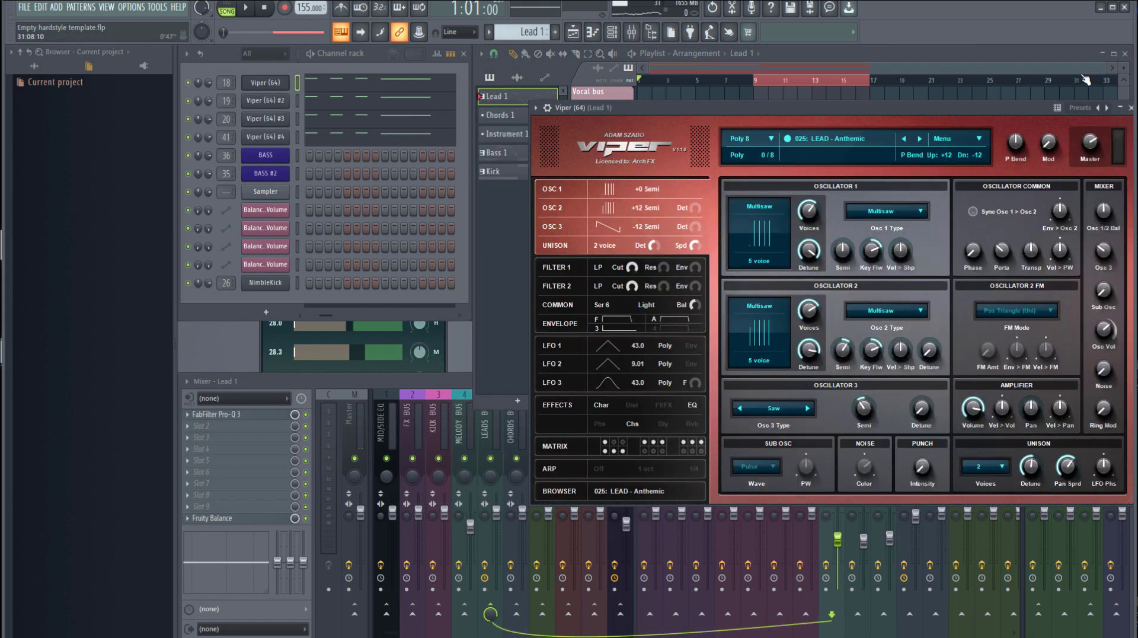